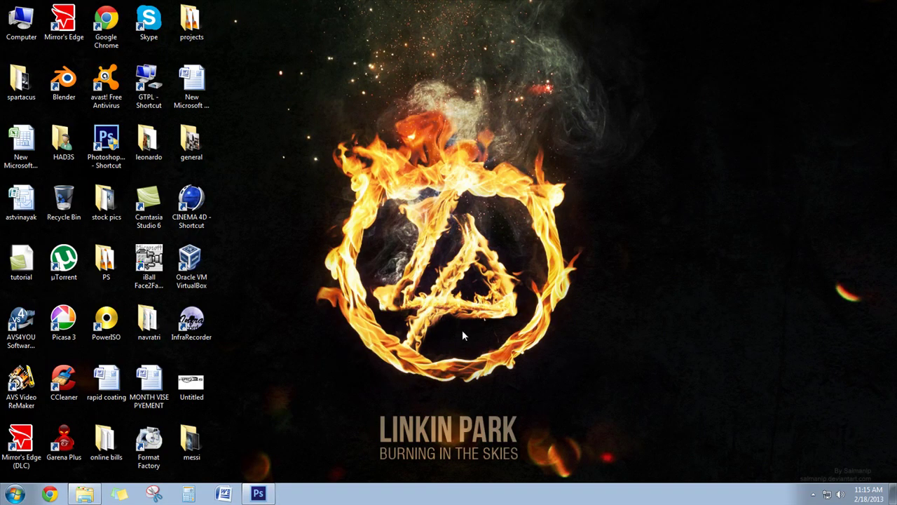
- Restore the Photoshop window showing the night battlefield tank image
click(258, 493)
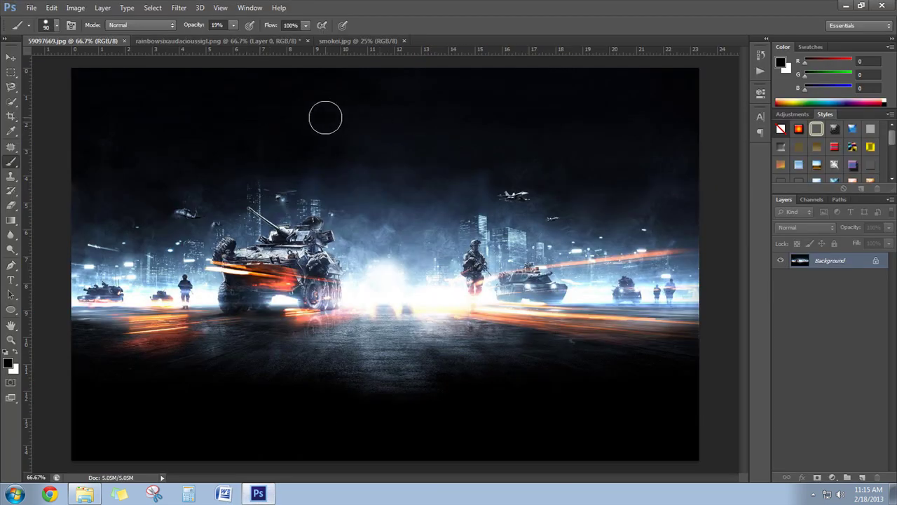
- Select all of the rainbowsix soldier cutout, then return to the 59097669.jpg battlefield document
click(241, 41)
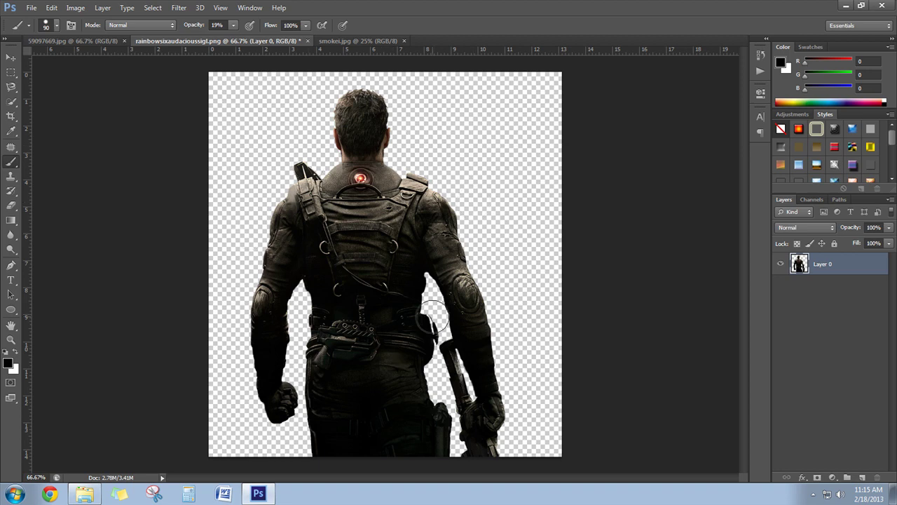
click(76, 42)
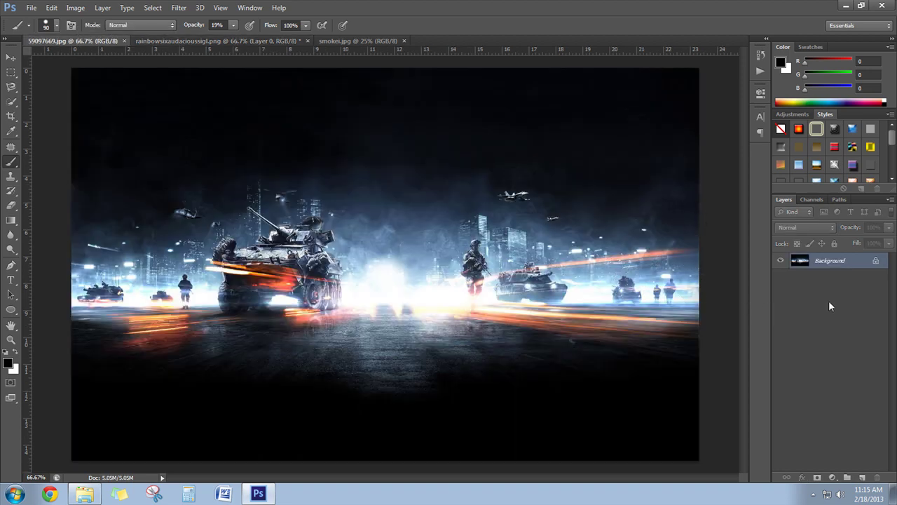
click(187, 42)
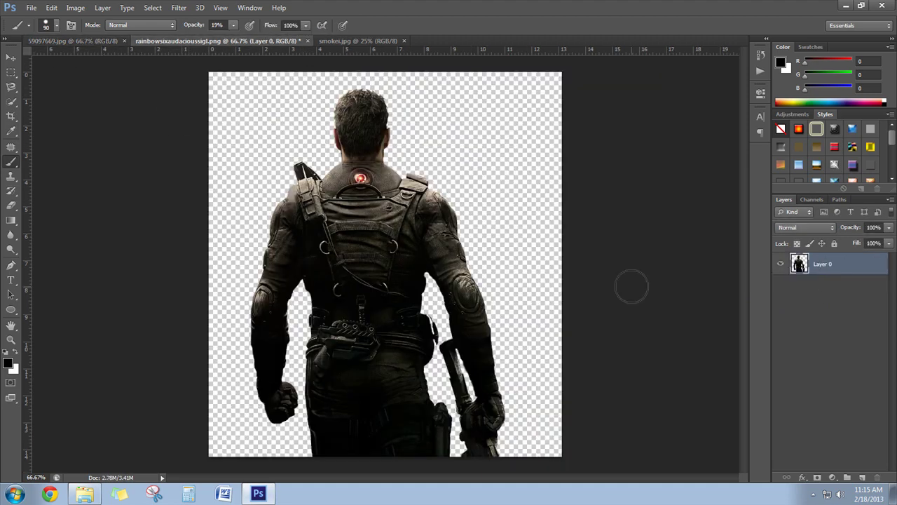
key(ctrl+a)
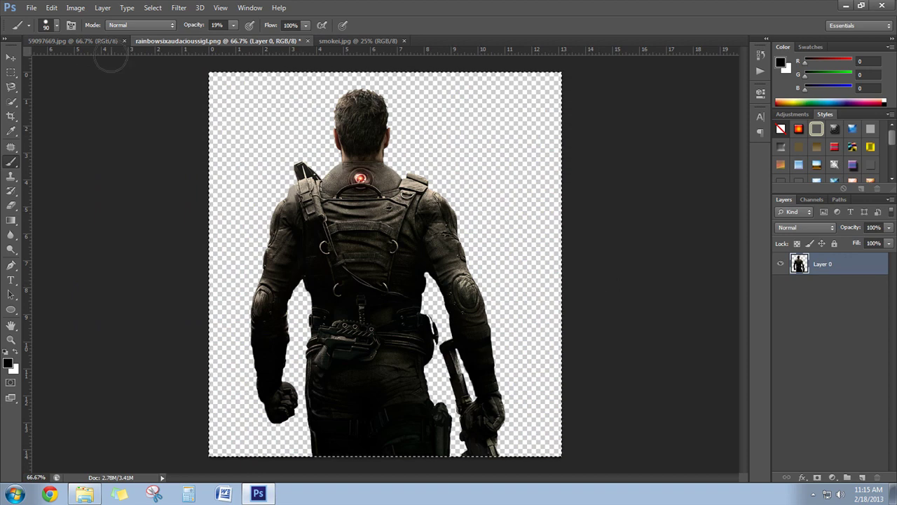
click(91, 41)
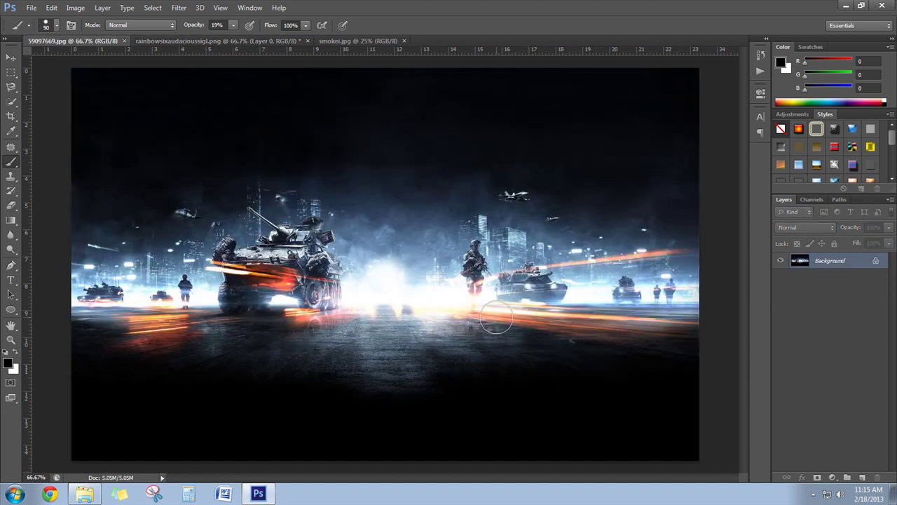
- Paste the soldier into the battlefield and transform him to stand at the bottom centre
key(ctrl+v)
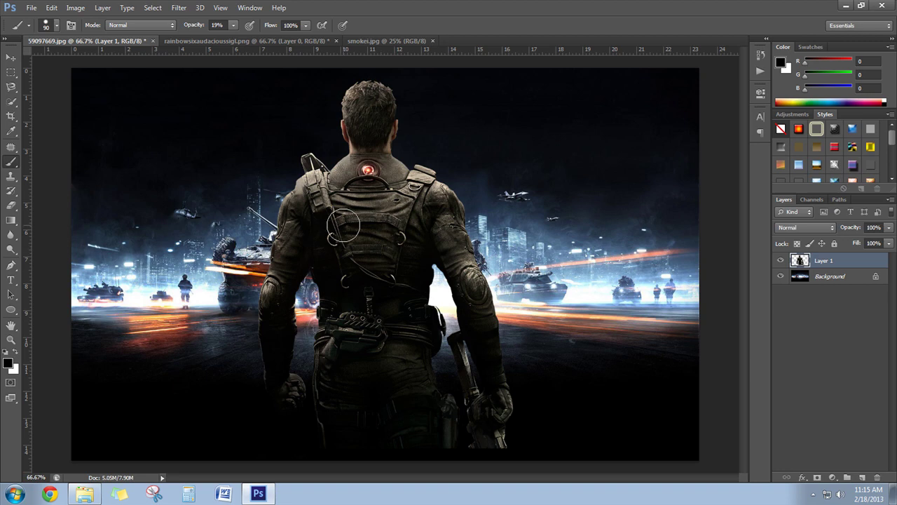
key(ctrl+t)
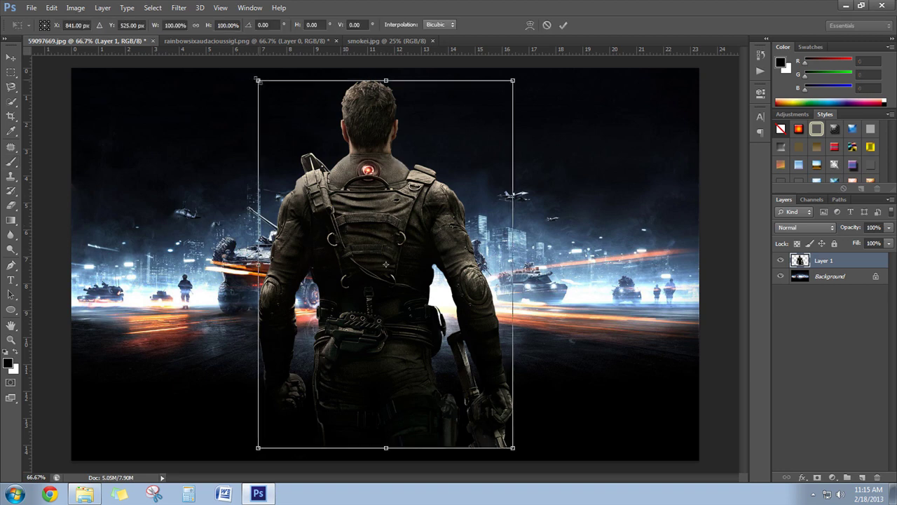
mouse_move(257, 80)
mouse_down()
mouse_move(385, 226)
mouse_move(351, 209)
mouse_up()
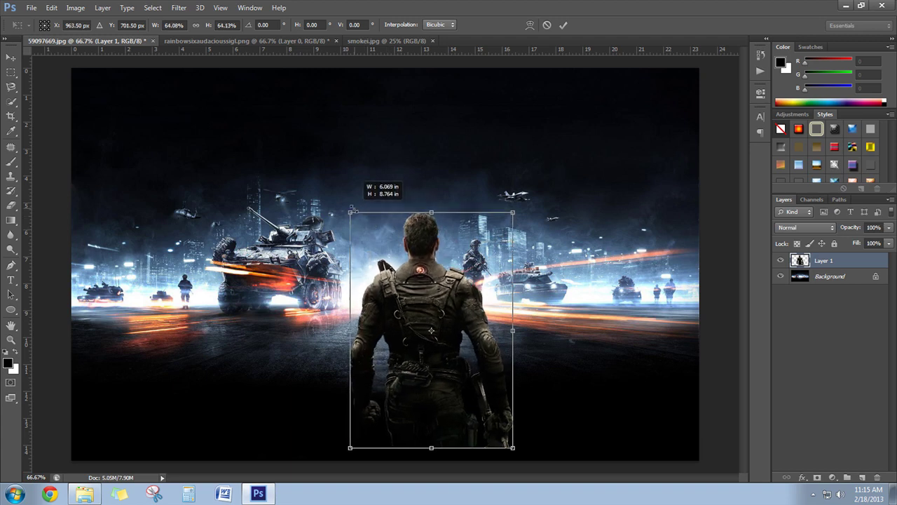
mouse_move(445, 286)
mouse_down()
mouse_move(414, 284)
mouse_move(415, 300)
mouse_move(409, 289)
mouse_up()
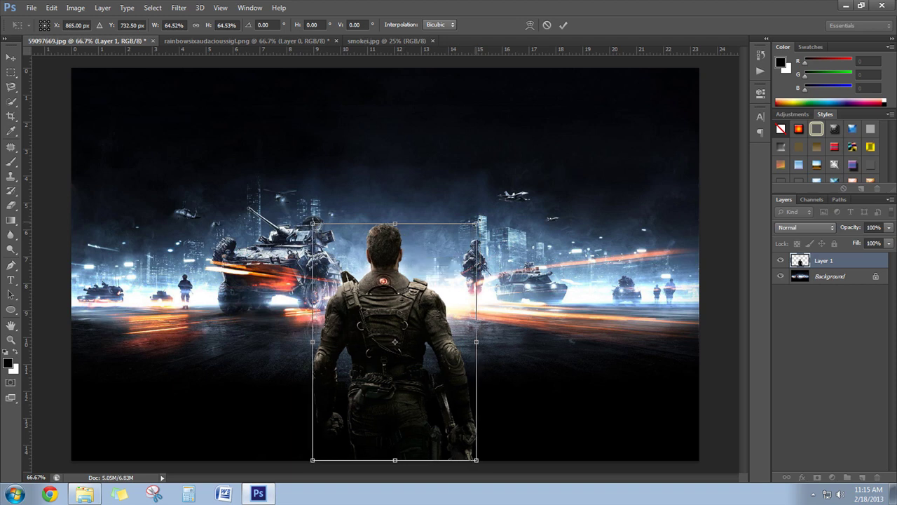
drag(476, 224, 493, 211)
key(Return)
key(b)
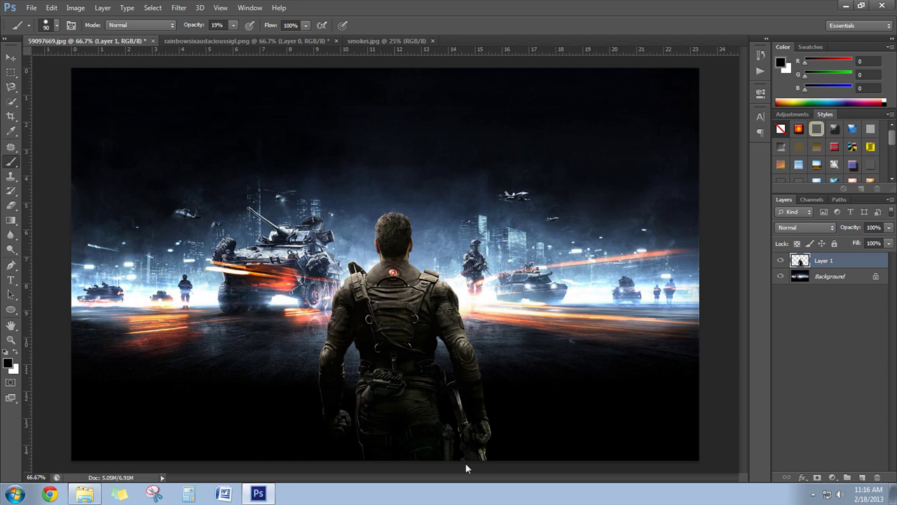
- Add a Gradient Map adjustment layer over the scene
click(803, 477)
click(863, 295)
click(832, 476)
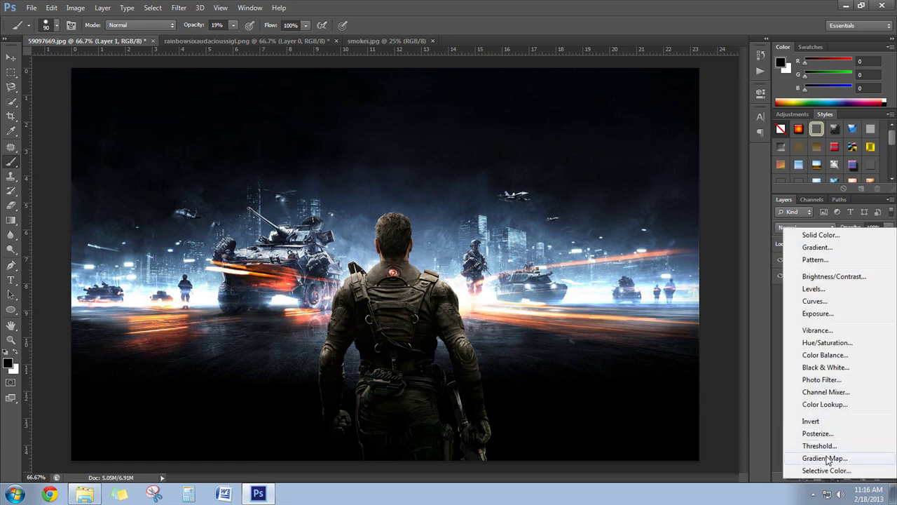
click(825, 458)
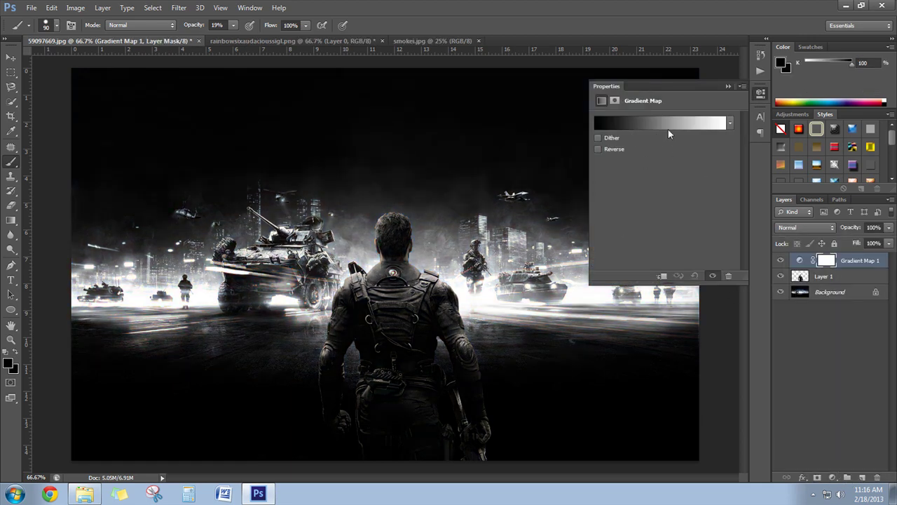
- Set the gradient's left stop to dark teal #22343a
click(647, 124)
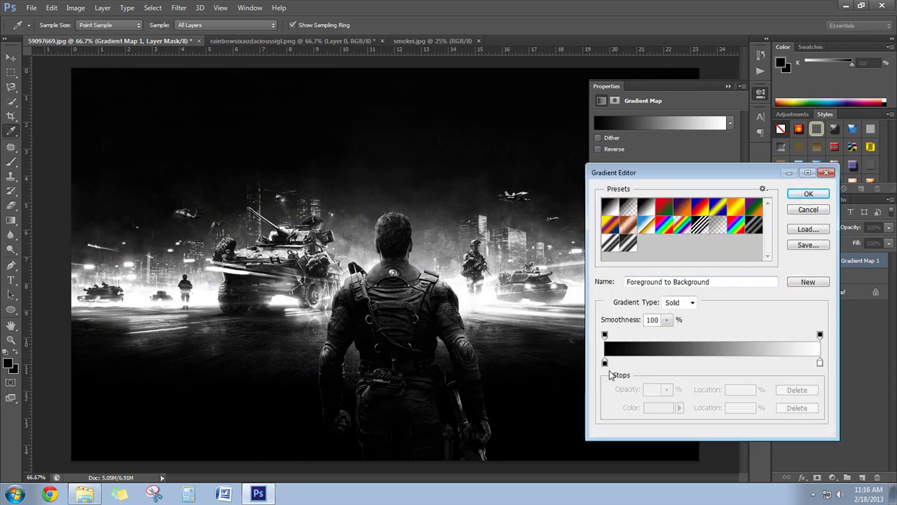
click(604, 362)
click(658, 407)
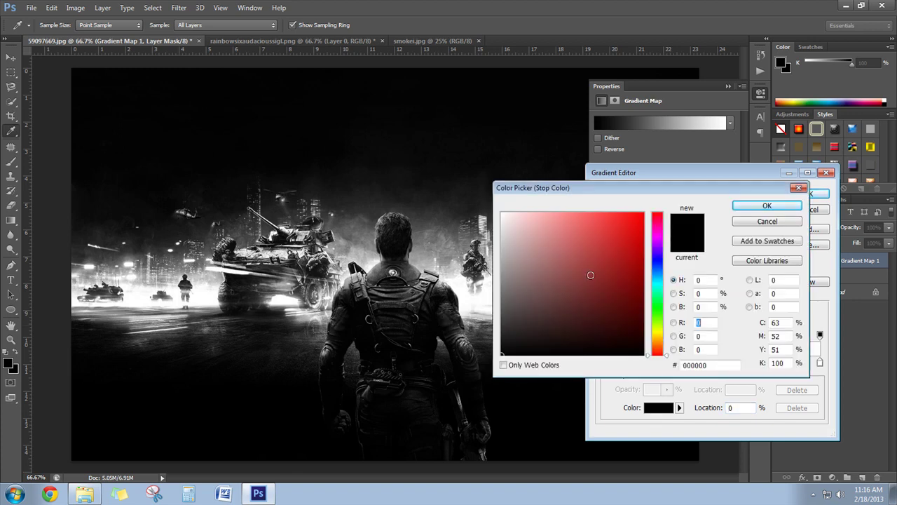
drag(665, 261, 663, 278)
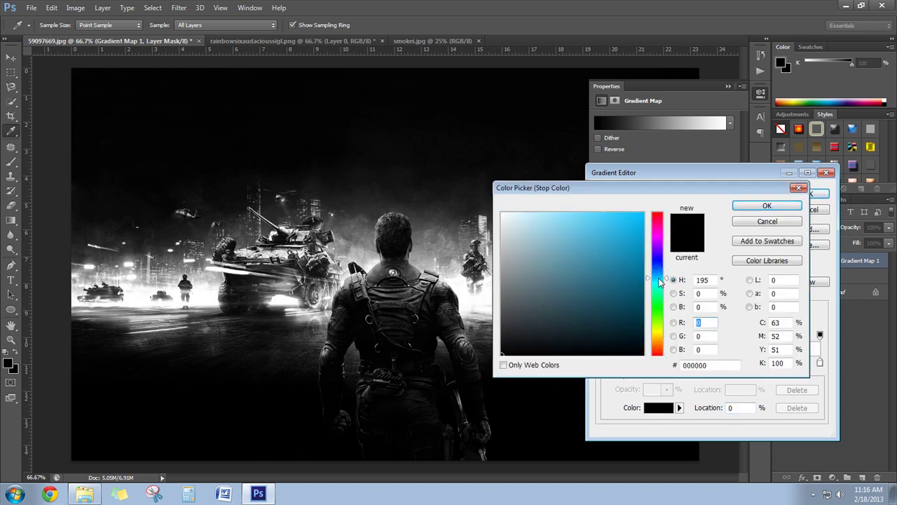
drag(561, 321, 558, 322)
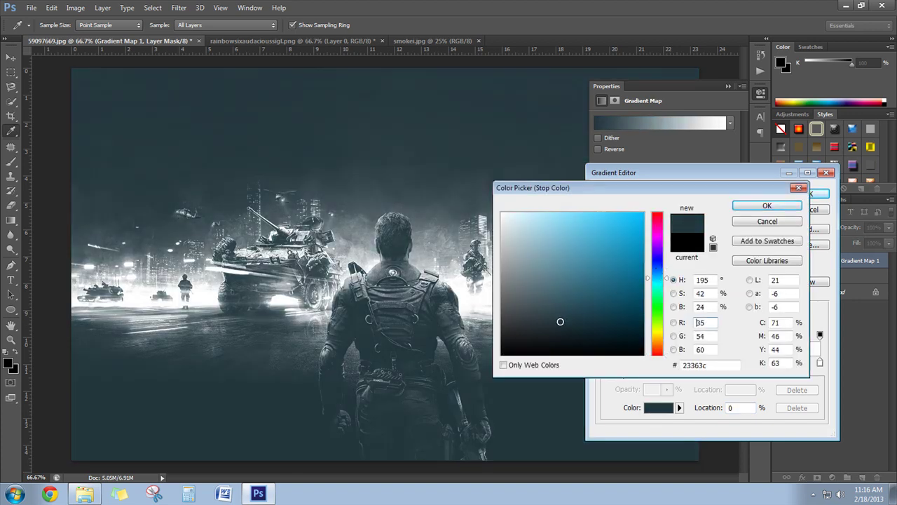
click(765, 206)
- Set the gradient's right stop to muted grey and apply the gradient
click(820, 364)
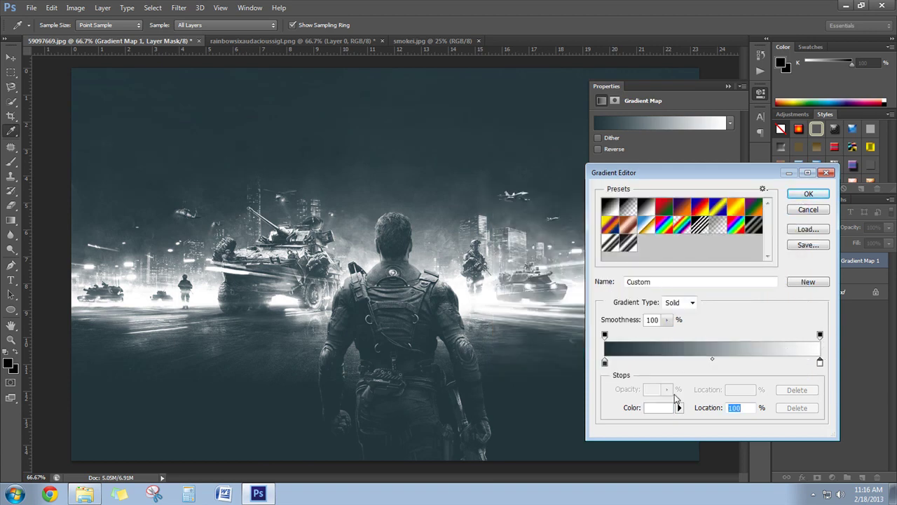
click(664, 409)
drag(516, 275, 512, 276)
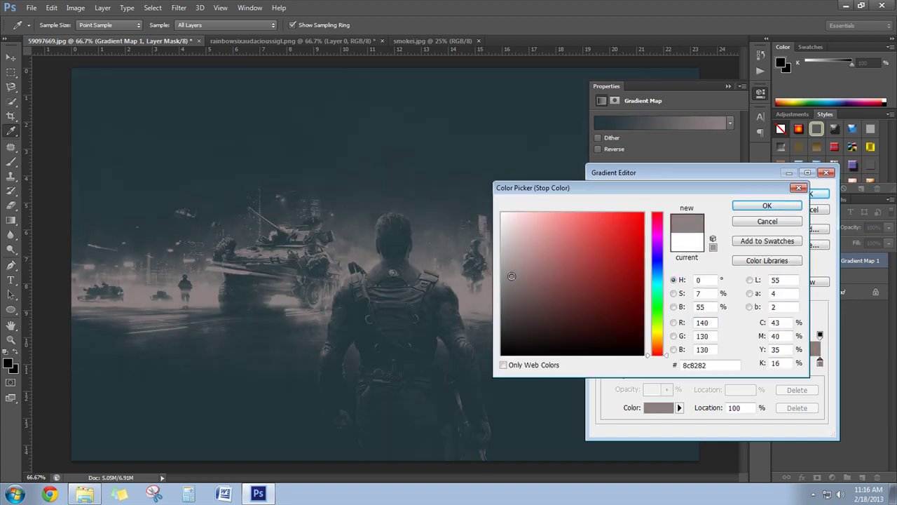
click(775, 206)
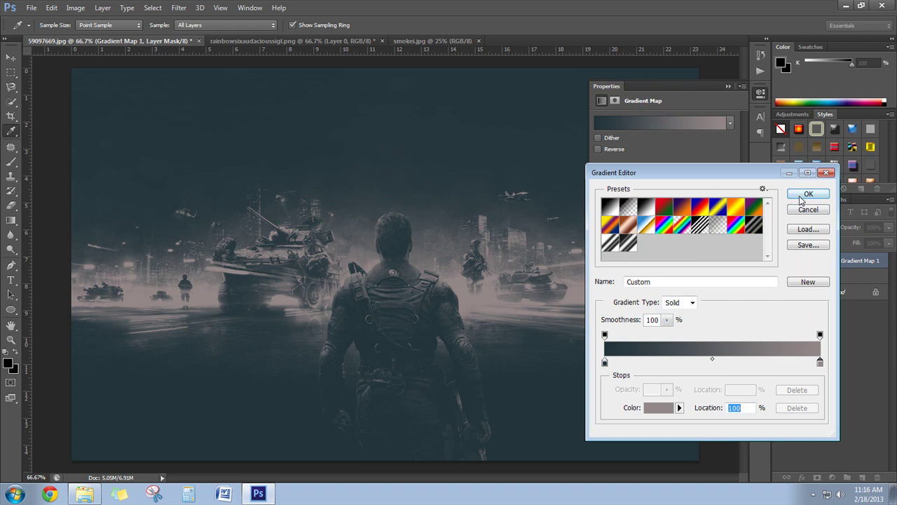
click(805, 196)
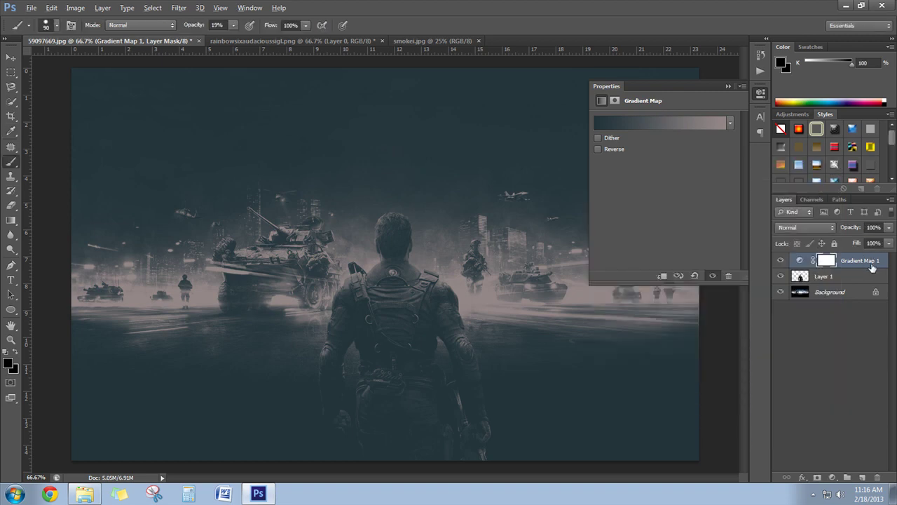
- Clip the Gradient Map to the soldier layer and put it into a group
alt+click(872, 265)
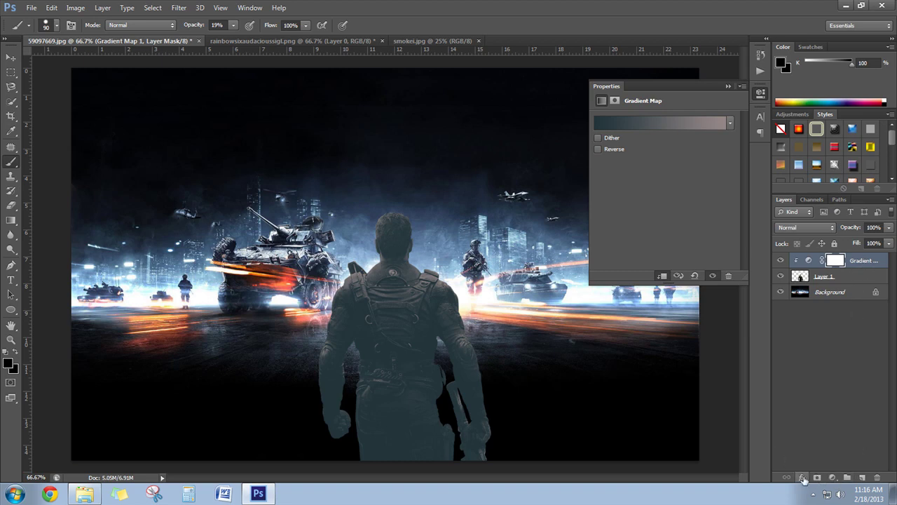
click(802, 478)
click(861, 479)
click(846, 477)
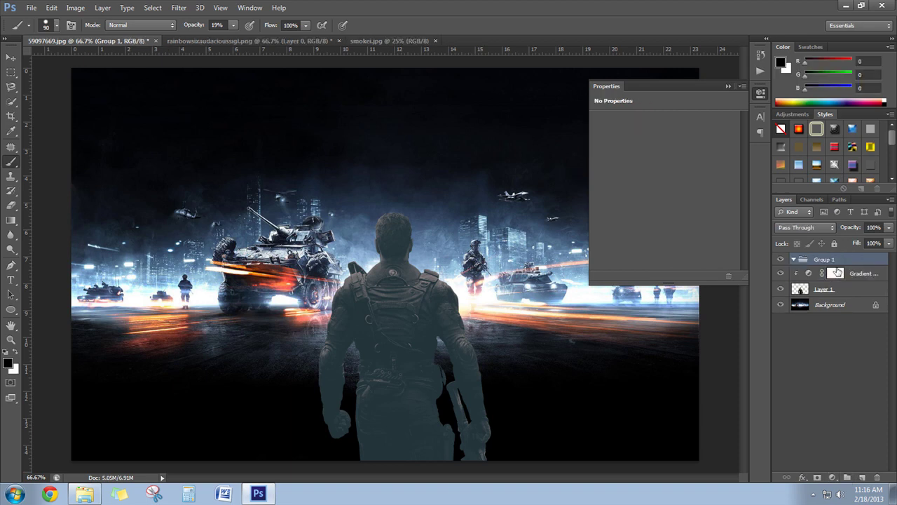
- Add a Selective Color adjustment to the gradient map, then delete it
click(837, 272)
click(833, 478)
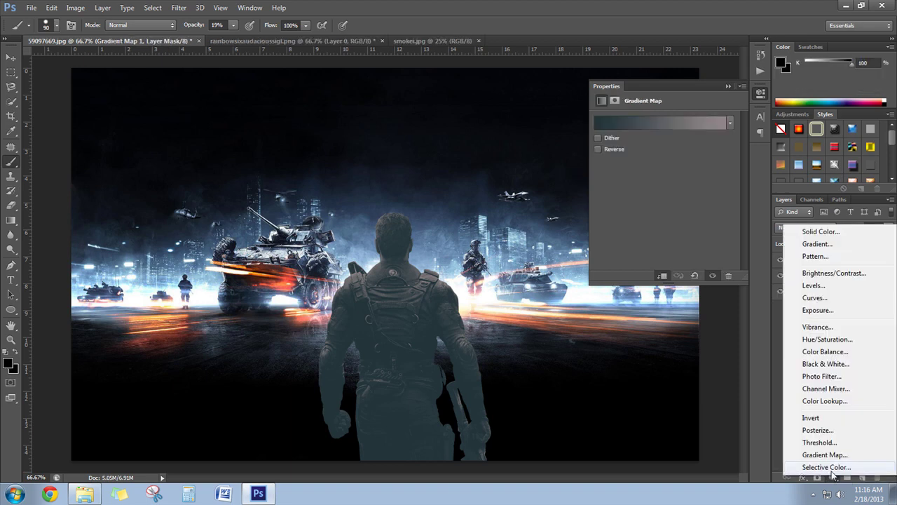
click(827, 466)
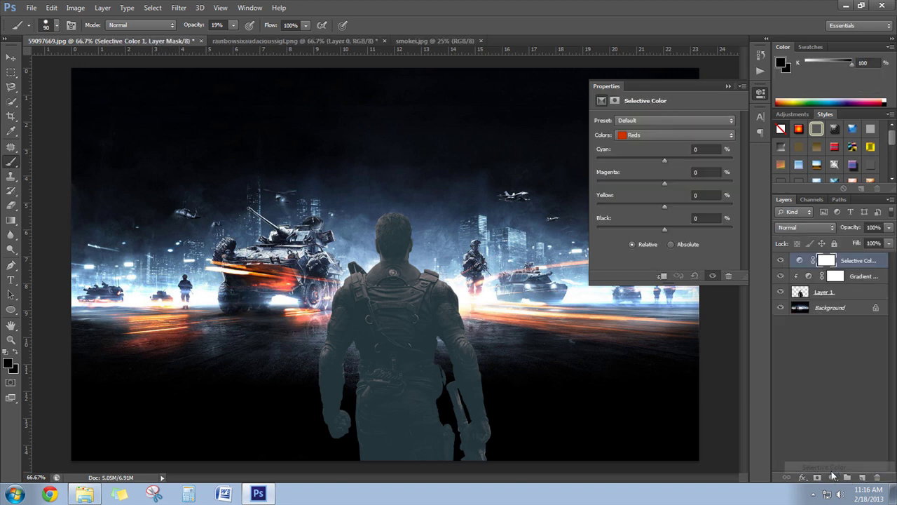
click(727, 87)
key(Delete)
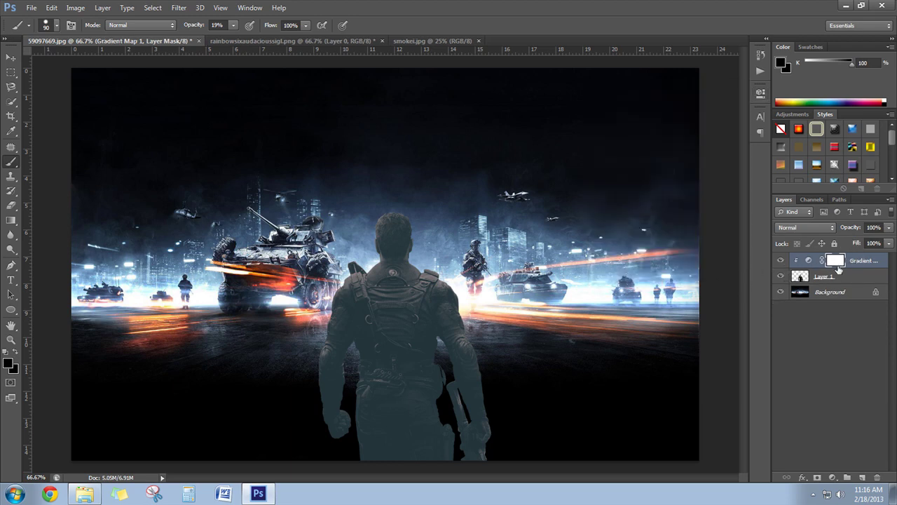
- Try Screen and Multiply blending on the Gradient Map and lower its opacity to about 70%
click(805, 226)
click(792, 93)
click(804, 227)
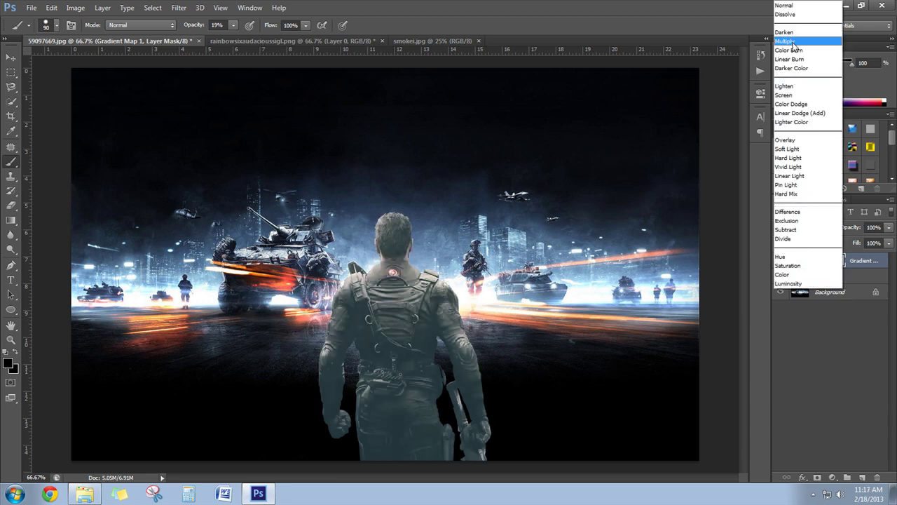
click(797, 50)
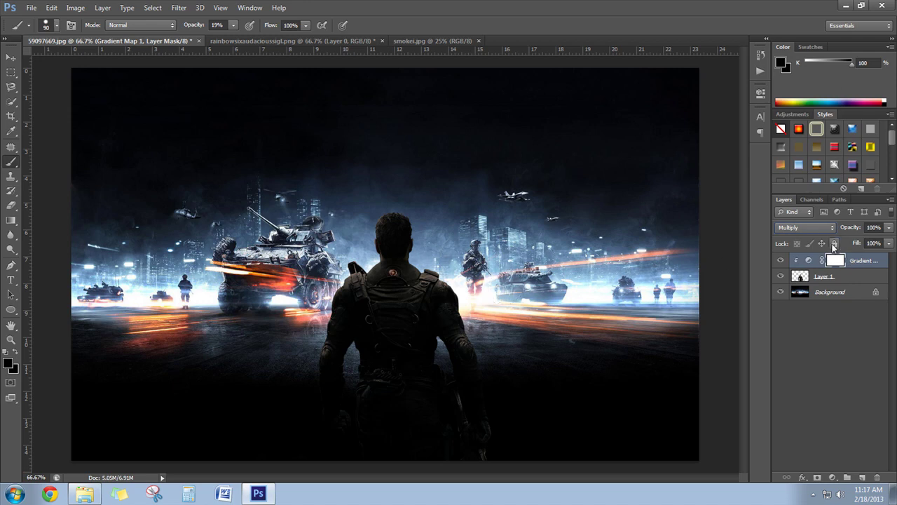
click(889, 229)
mouse_move(875, 244)
mouse_down()
mouse_move(865, 244)
mouse_move(873, 242)
mouse_up()
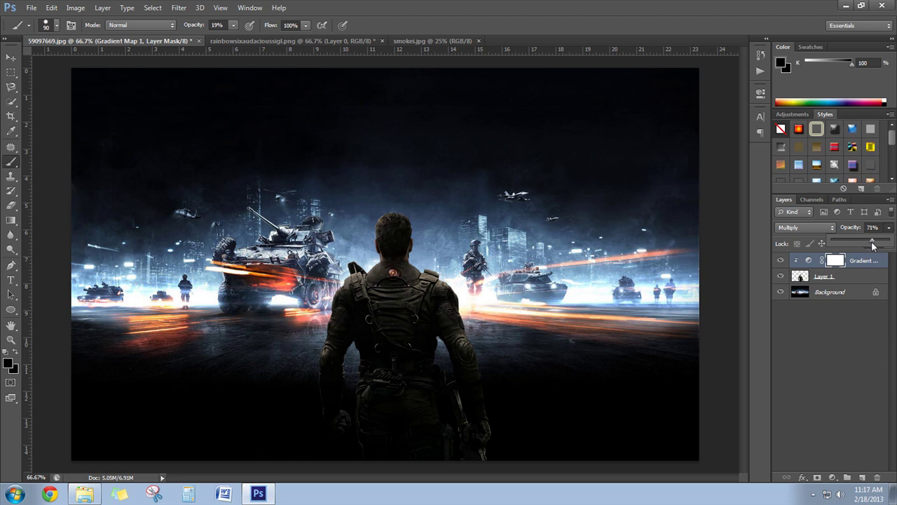
- Cycle the Gradient Map through Overlay and neighbouring blend modes, settling on Darken
click(812, 228)
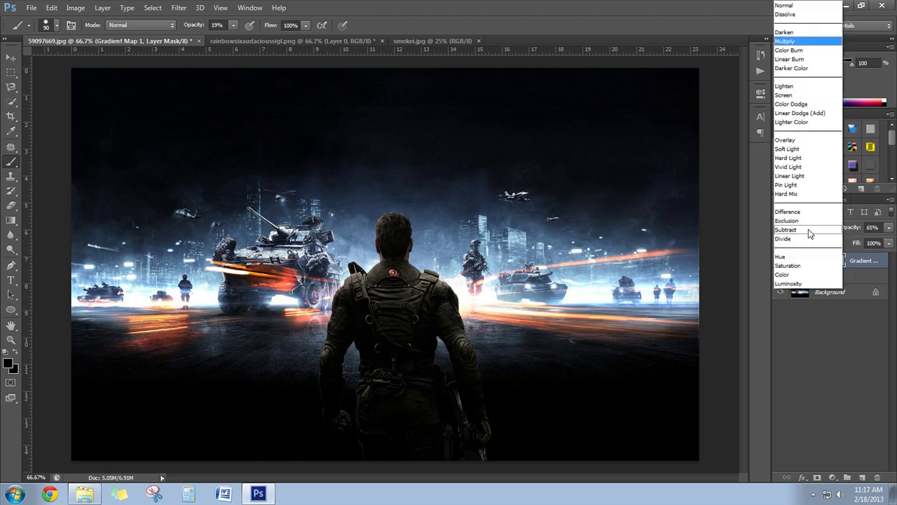
click(799, 140)
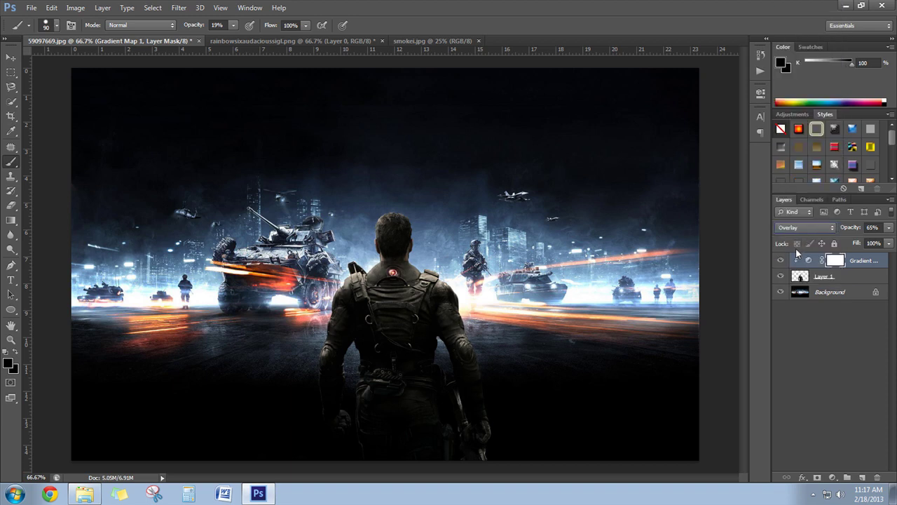
key(Down)
key(Down)
key(Down)
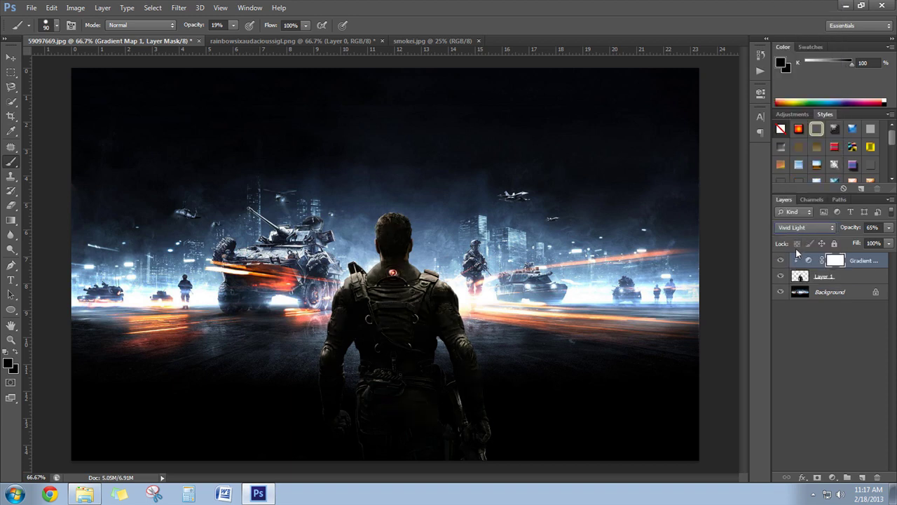
key(Down)
key(Down)
key(Up)
key(Up)
key(Up)
key(Up)
key(Up)
key(Up)
key(Up)
key(Up)
key(Up)
key(Up)
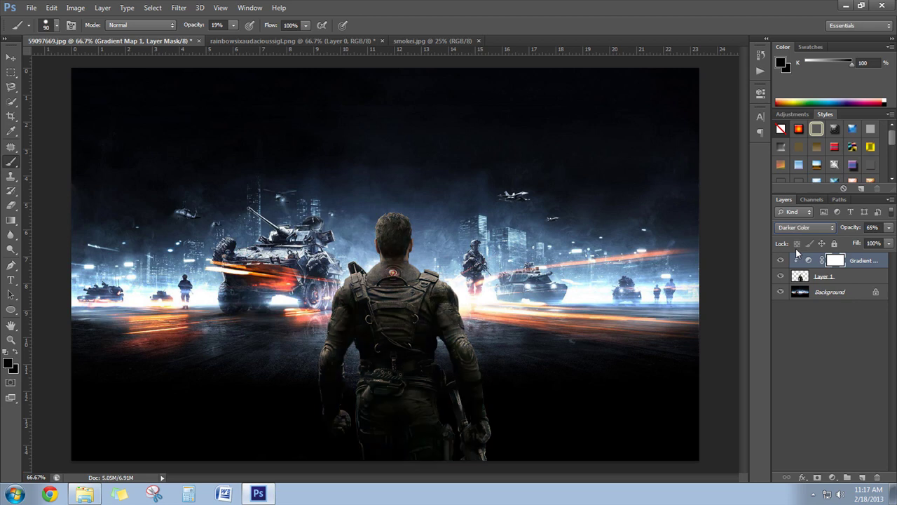
key(Up)
key(Up)
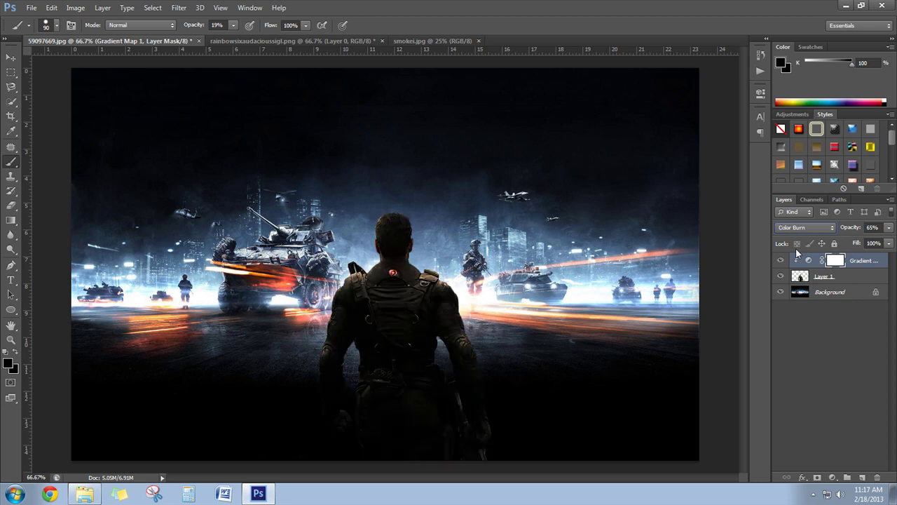
key(Up)
key(Up)
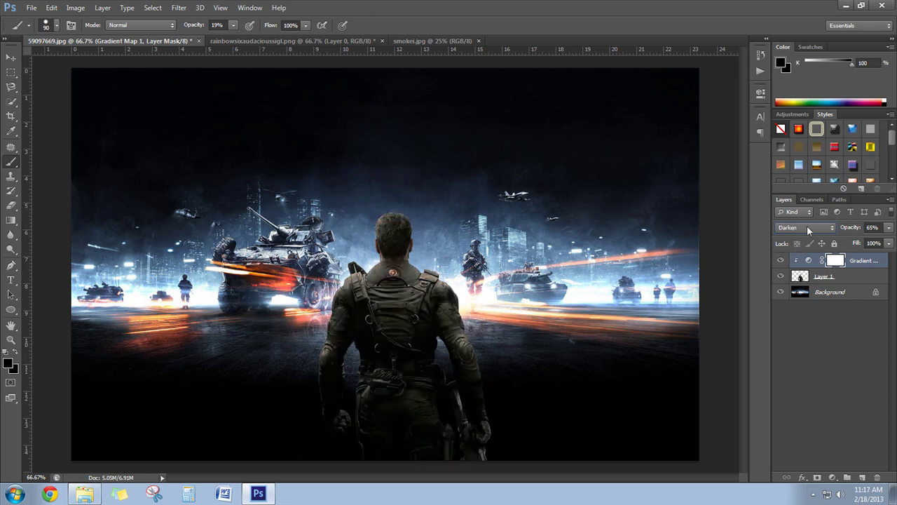
- Raise the Gradient Map's opacity to about 91% and select its layer mask
click(888, 227)
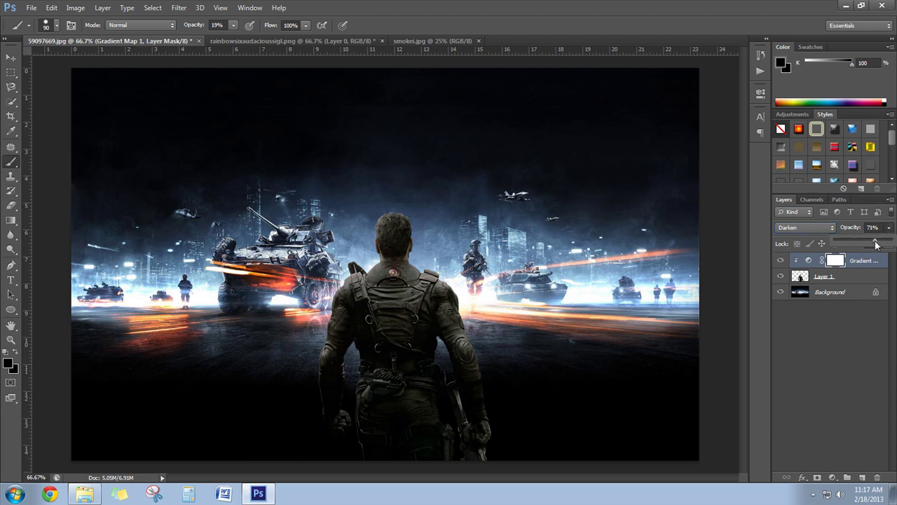
drag(881, 243, 889, 243)
click(869, 356)
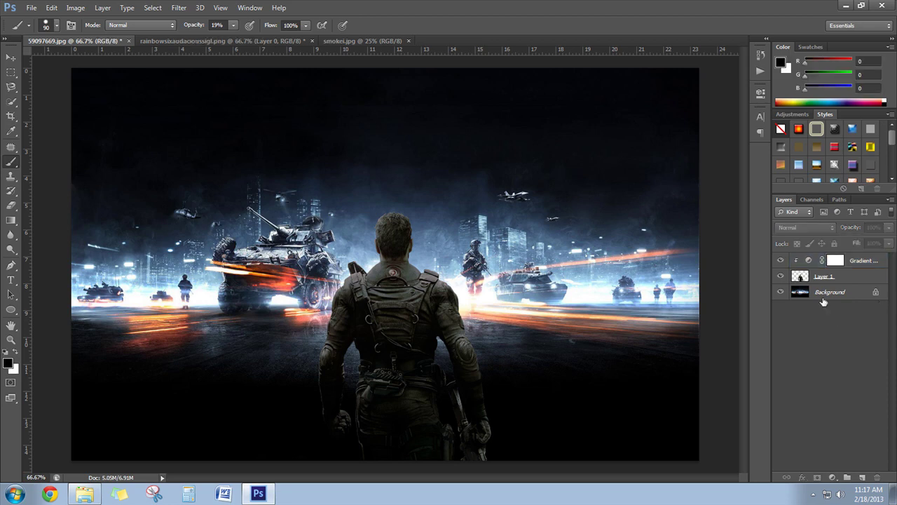
click(841, 261)
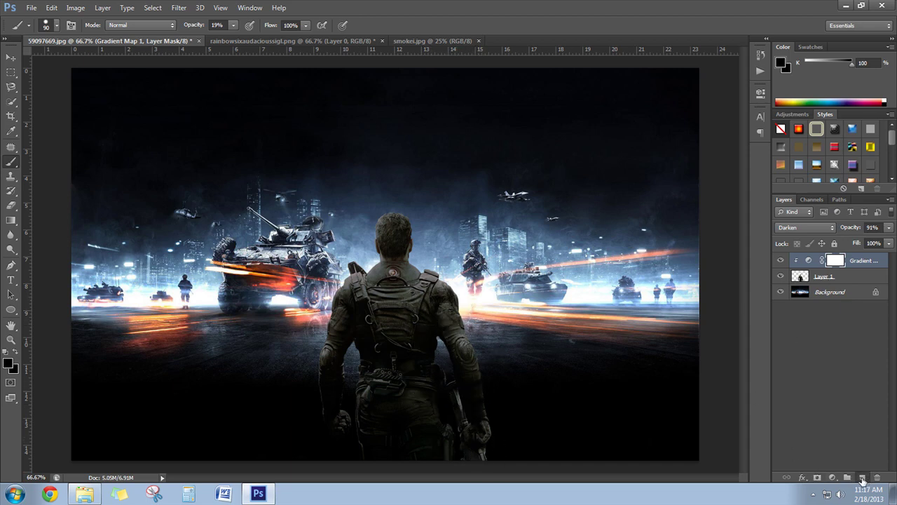
- Add a new empty layer and choose a soft round brush with zero hardness
click(863, 478)
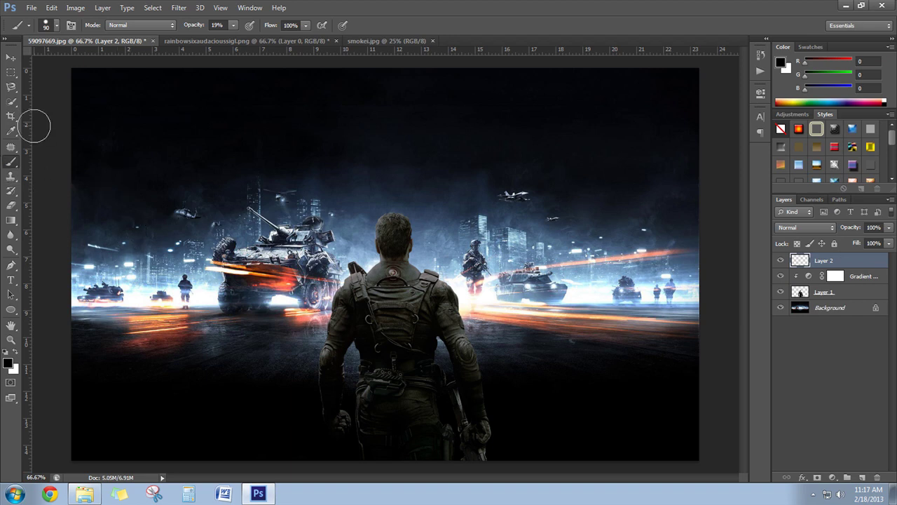
click(59, 27)
click(21, 112)
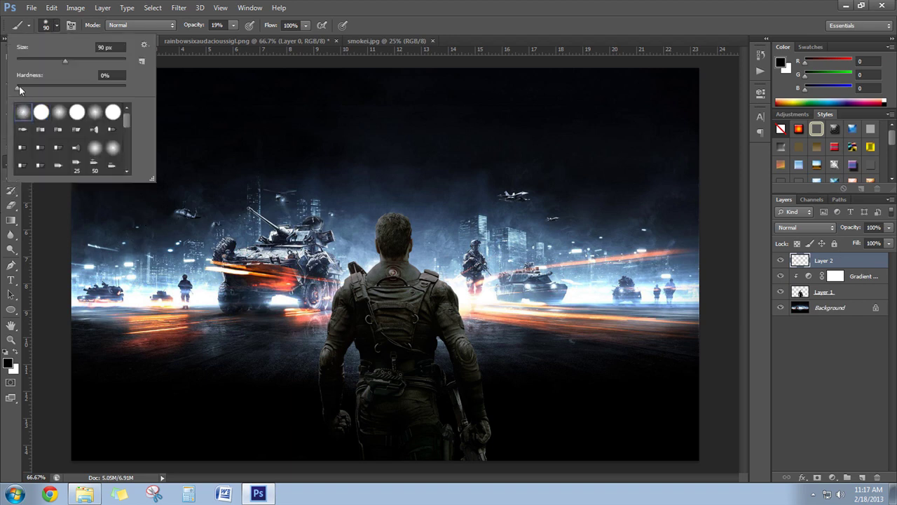
drag(66, 61, 79, 62)
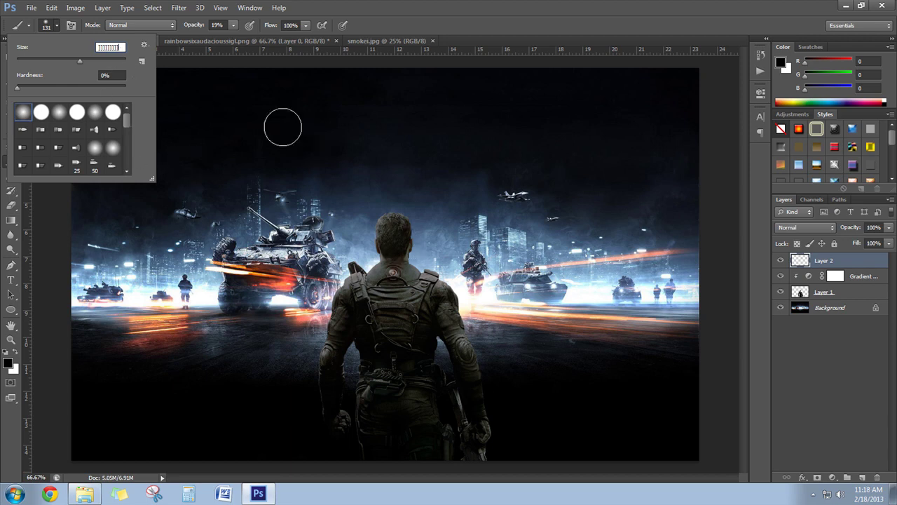
key(Return)
click(462, 193)
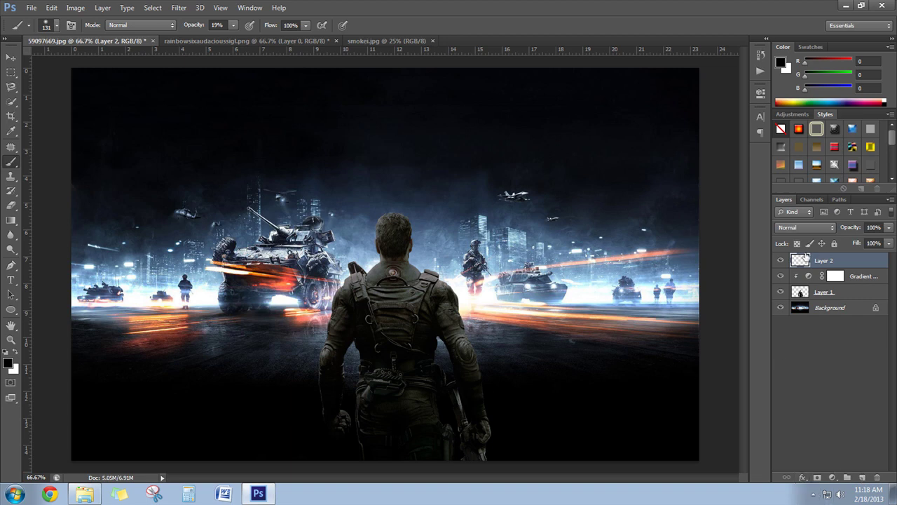
- Pick a saturated orange and paint it over the soldier's back with a 200 px brush
click(8, 363)
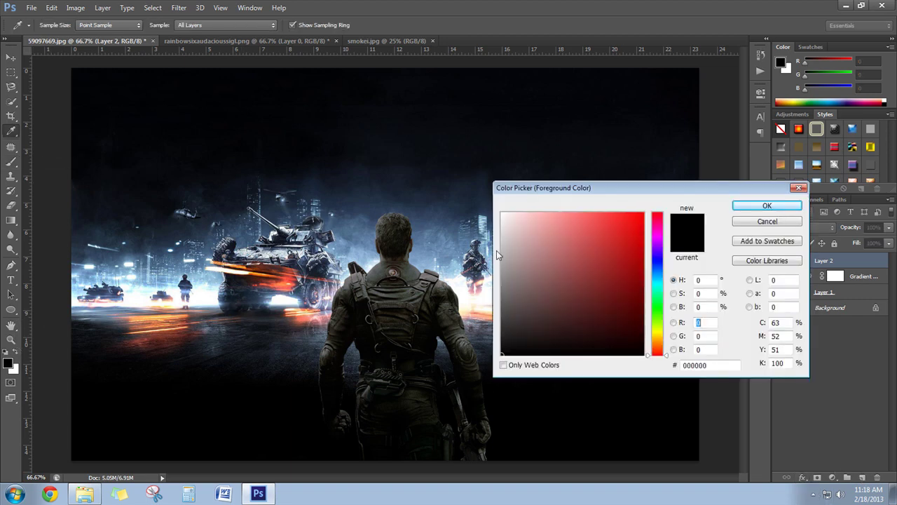
click(286, 280)
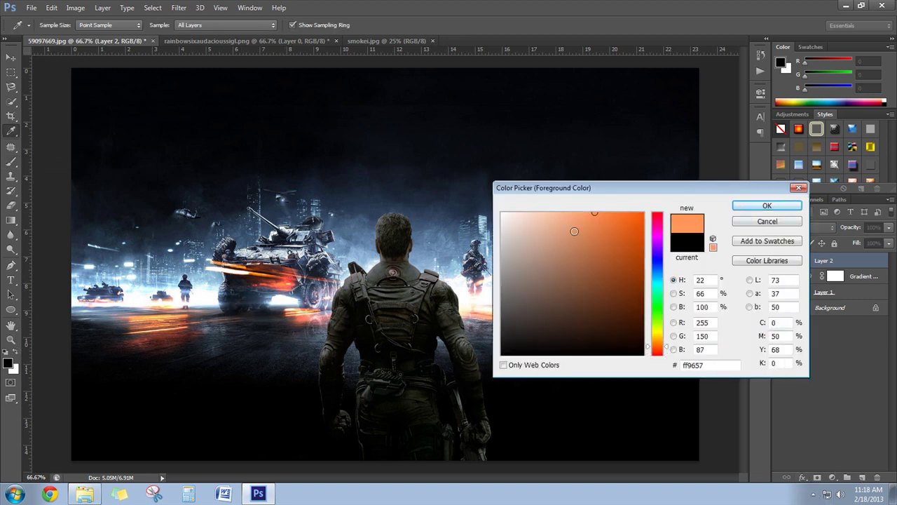
drag(594, 213, 620, 218)
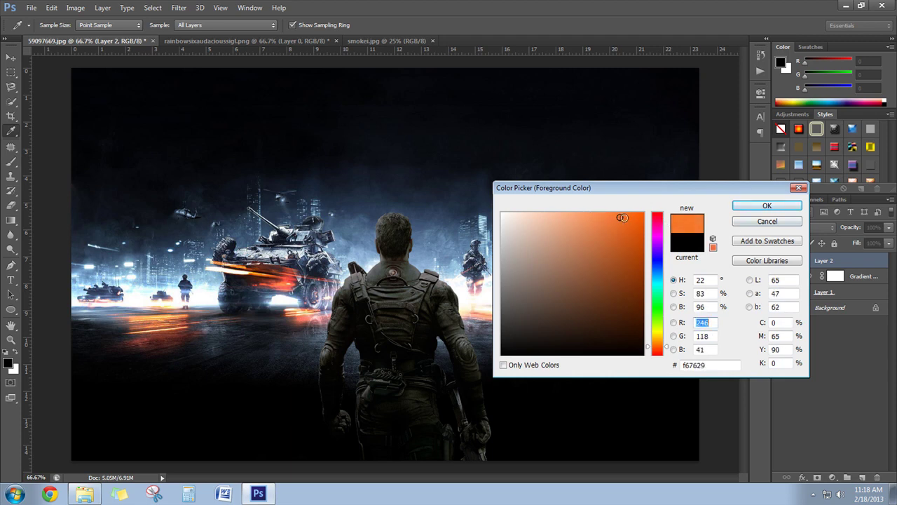
click(767, 206)
key(b)
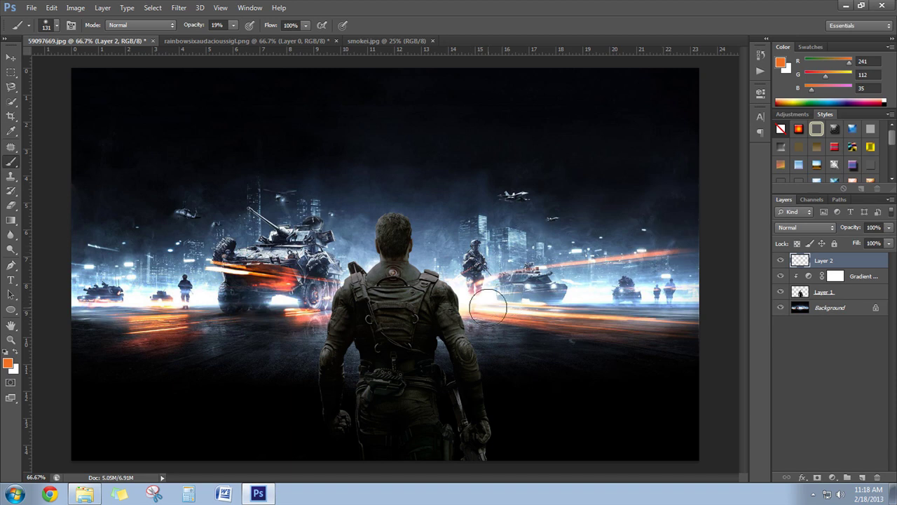
key(bracketright)
key(bracketright)
key(bracketright)
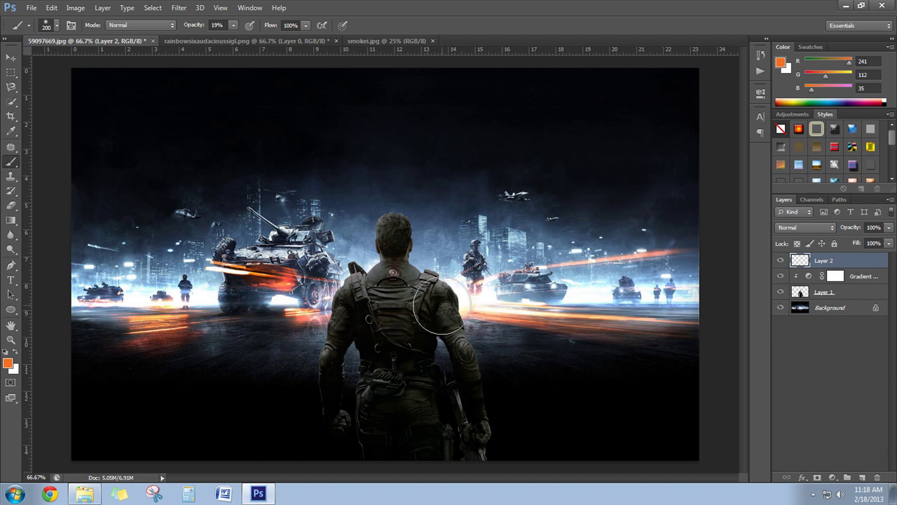
mouse_move(421, 314)
mouse_down()
mouse_move(420, 364)
mouse_move(448, 371)
mouse_move(452, 380)
mouse_move(421, 304)
mouse_move(406, 341)
mouse_move(417, 310)
mouse_move(425, 361)
mouse_move(424, 330)
mouse_move(481, 470)
mouse_move(427, 329)
mouse_move(414, 363)
mouse_move(440, 331)
mouse_up()
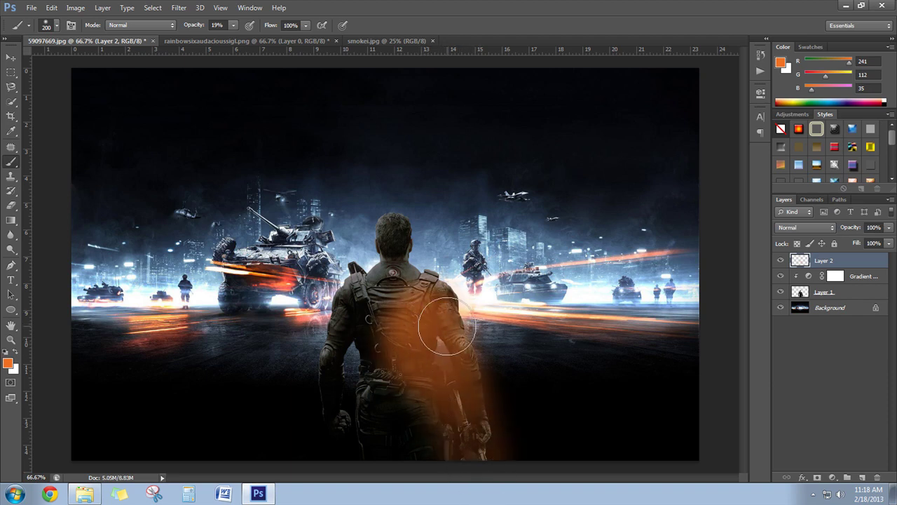
- Set the orange glow layer, Layer 2, to Overlay blending
click(790, 229)
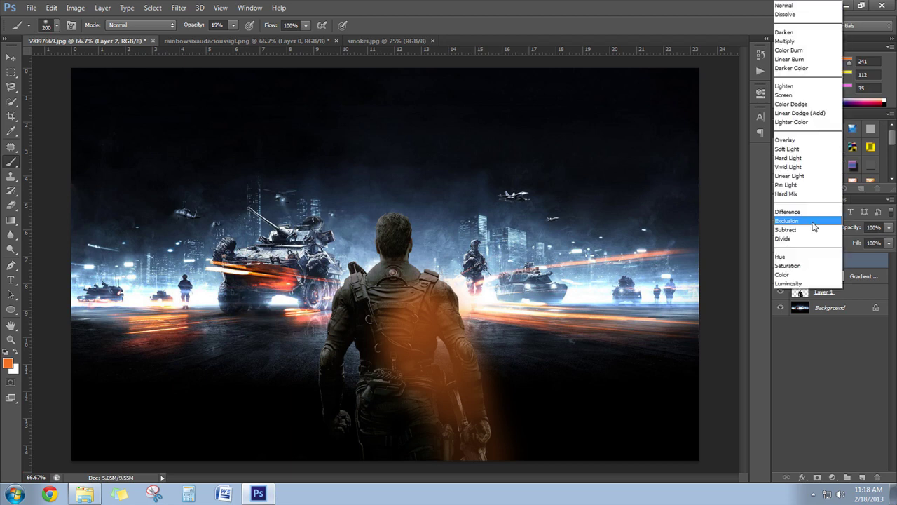
click(786, 43)
click(805, 228)
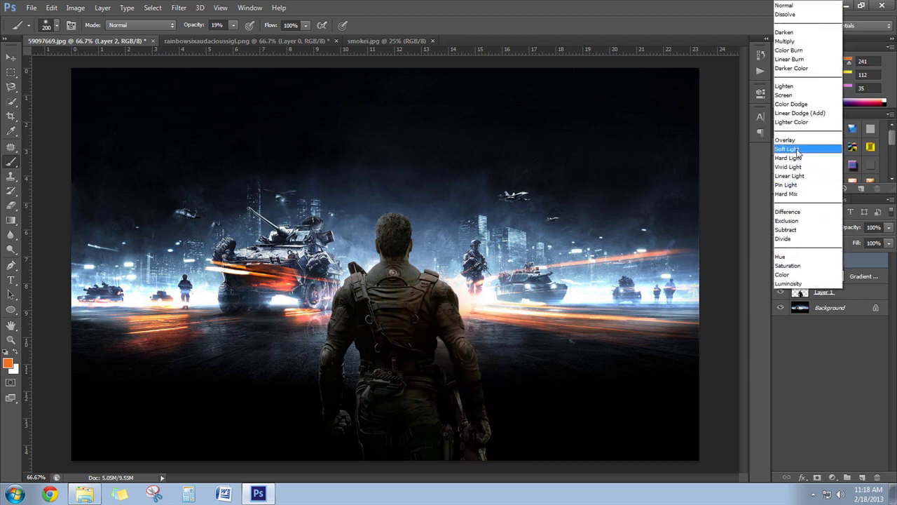
click(789, 146)
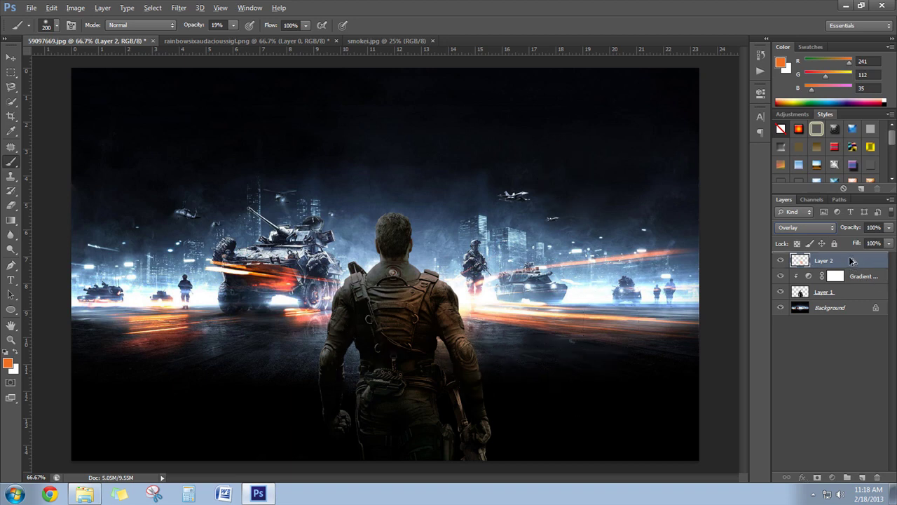
- Duplicate the orange layer twice and clip all three copies down to the soldier
key(ctrl+j)
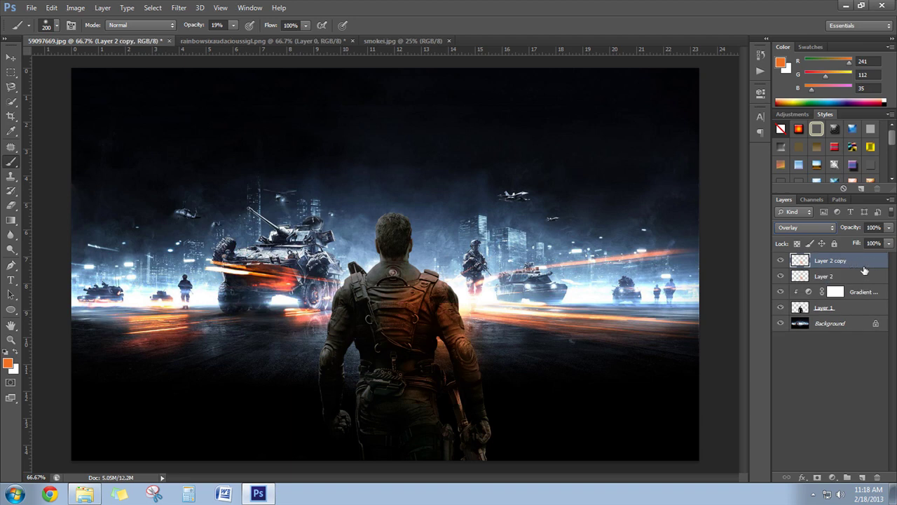
key(ctrl+j)
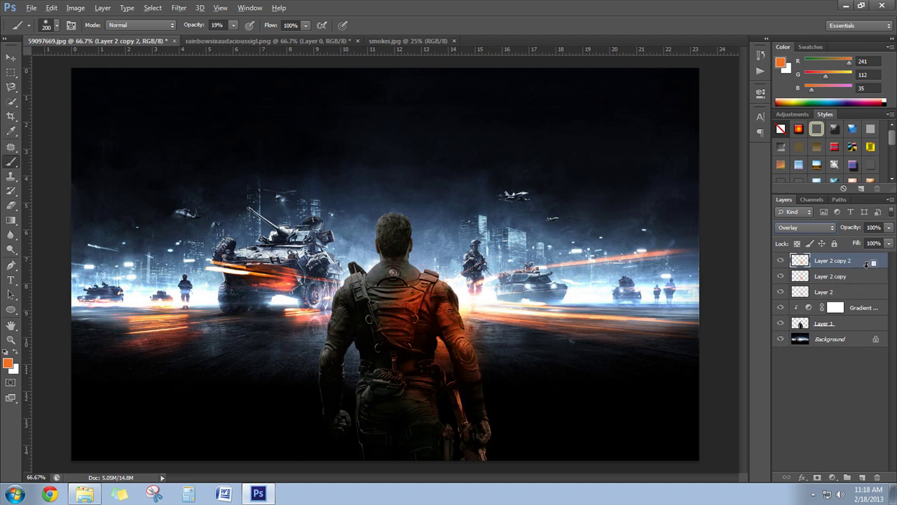
alt+click(867, 265)
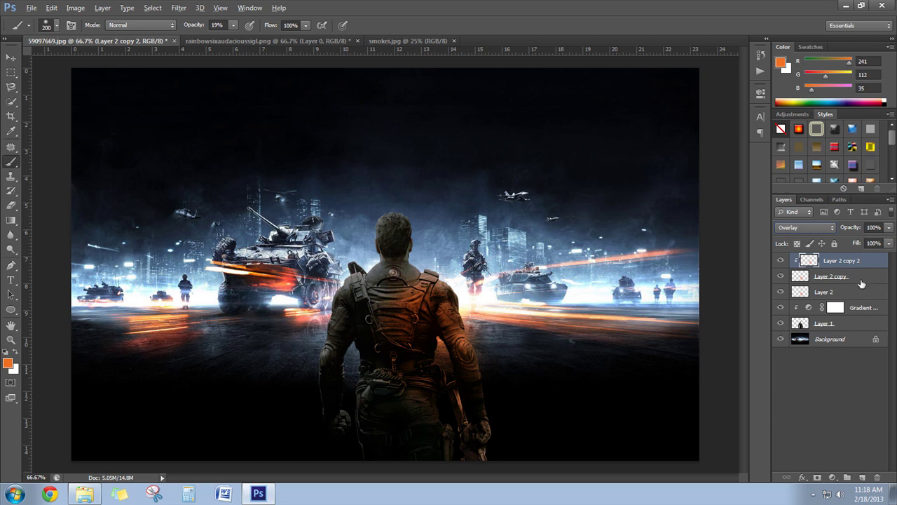
alt+click(861, 282)
alt+click(856, 299)
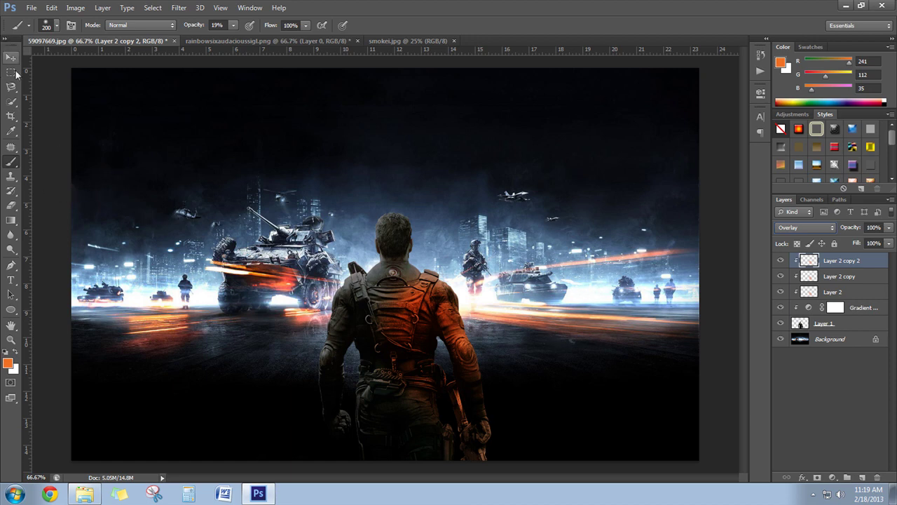
- Apply Exposure +0.49, Offset 0 and Gamma 0.93 to the soldier layer, Layer 1
click(824, 324)
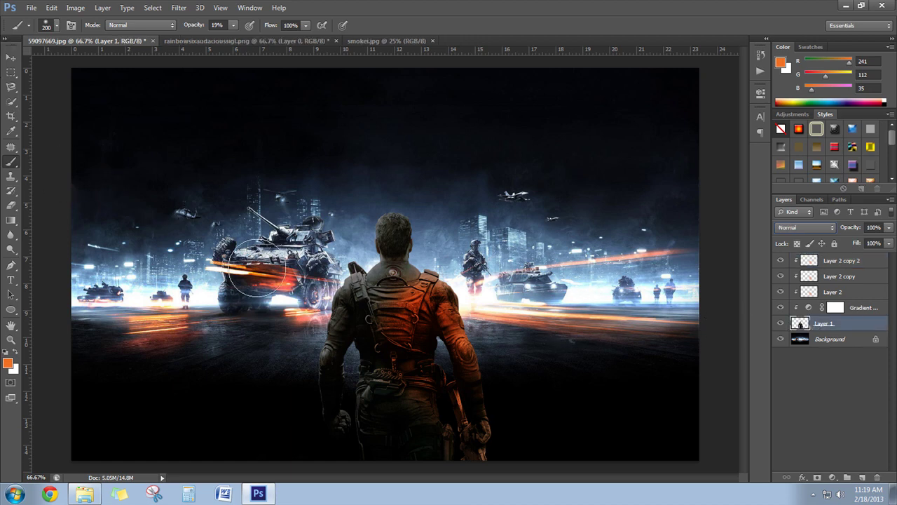
click(76, 8)
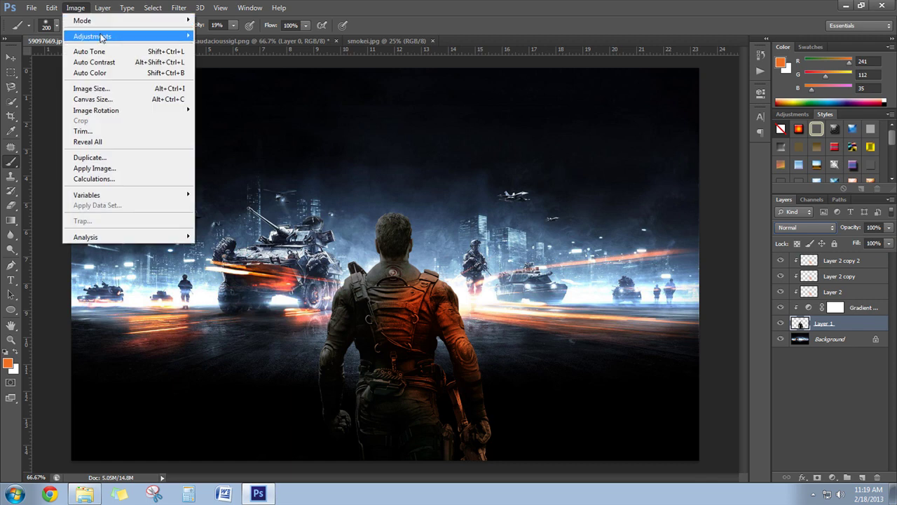
mouse_move(92, 36)
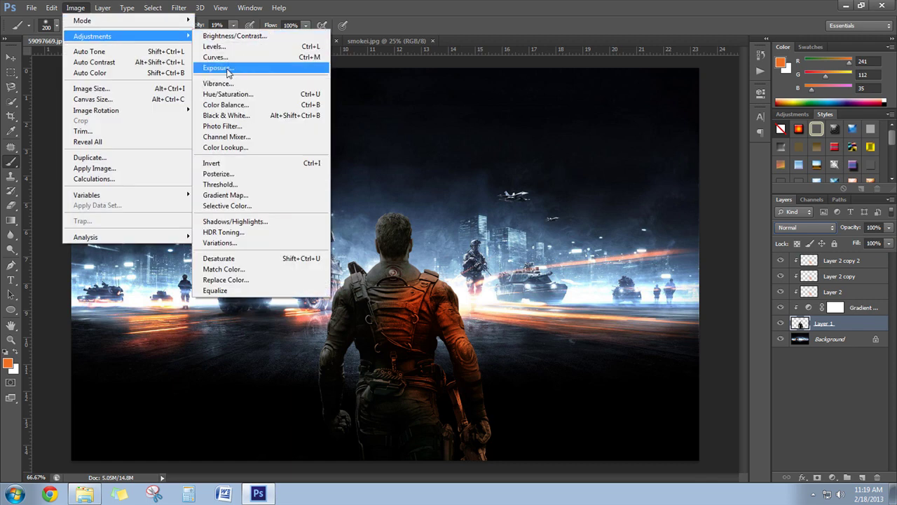
click(228, 69)
drag(698, 226, 693, 230)
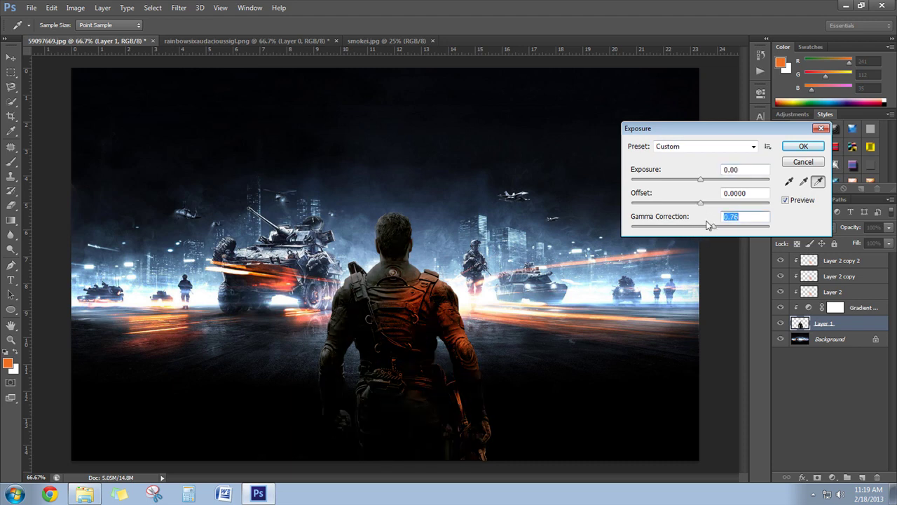
mouse_move(708, 225)
mouse_down()
mouse_move(706, 232)
mouse_move(703, 206)
mouse_up()
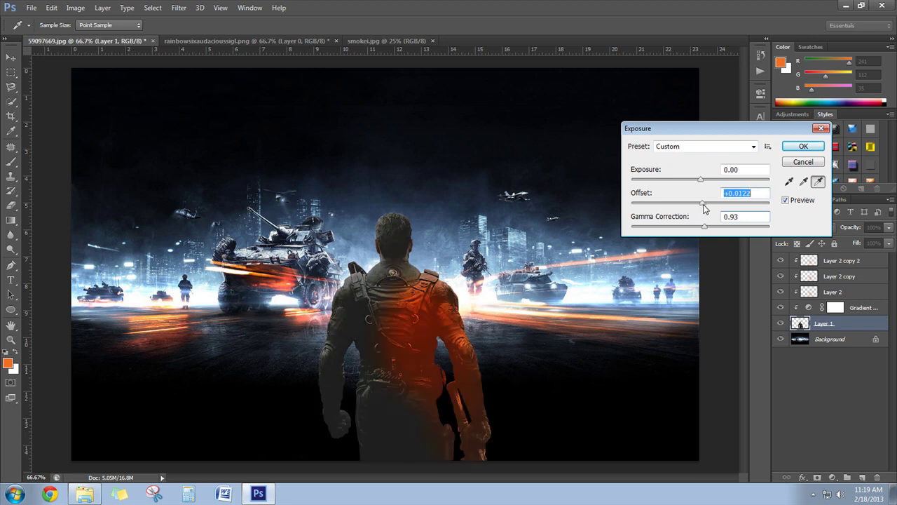
mouse_move(704, 209)
mouse_down()
mouse_move(688, 181)
mouse_move(703, 183)
mouse_move(701, 205)
mouse_up()
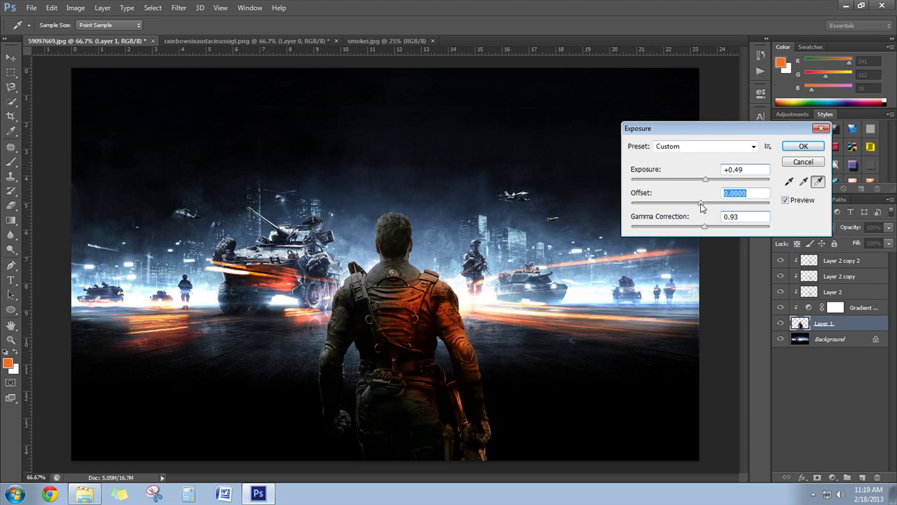
click(799, 145)
- Desaturate the soldier with a Vibrance adjustment of about -51 vibrance and -65 saturation
click(75, 8)
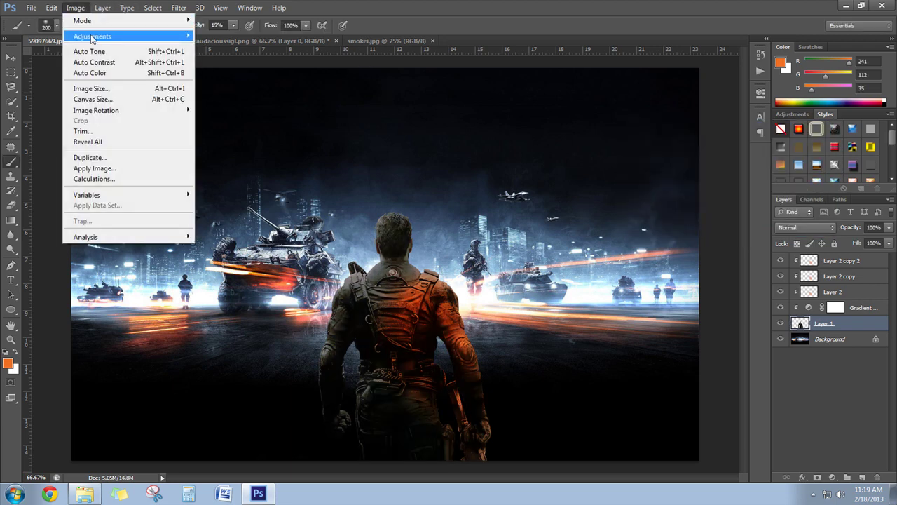
mouse_move(92, 35)
click(278, 89)
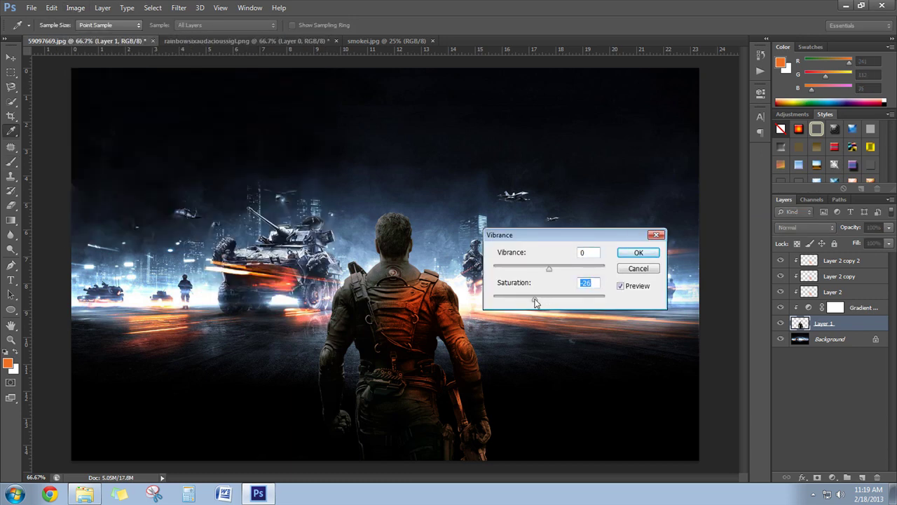
drag(551, 275, 541, 272)
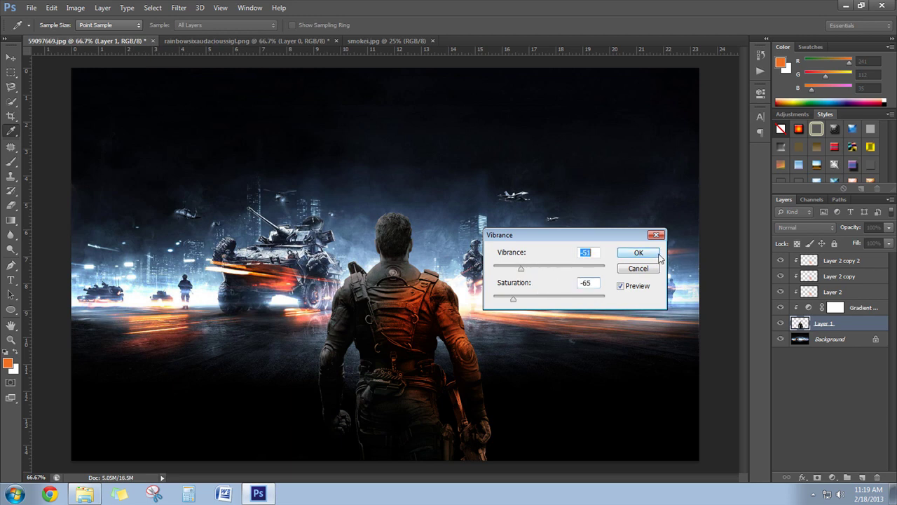
click(639, 253)
key(b)
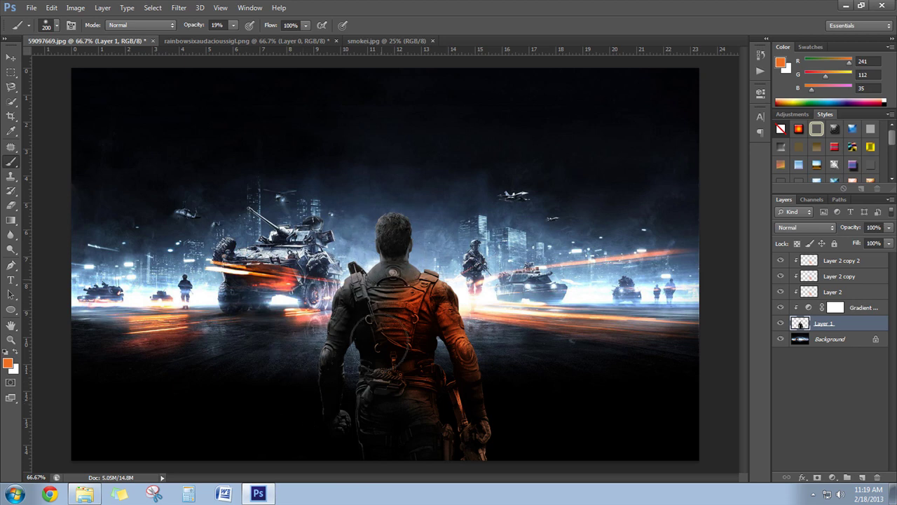
- Add a new Layer 3 above Layer 2 copy 2 and set the foreground to pale gold #f0c550
click(824, 259)
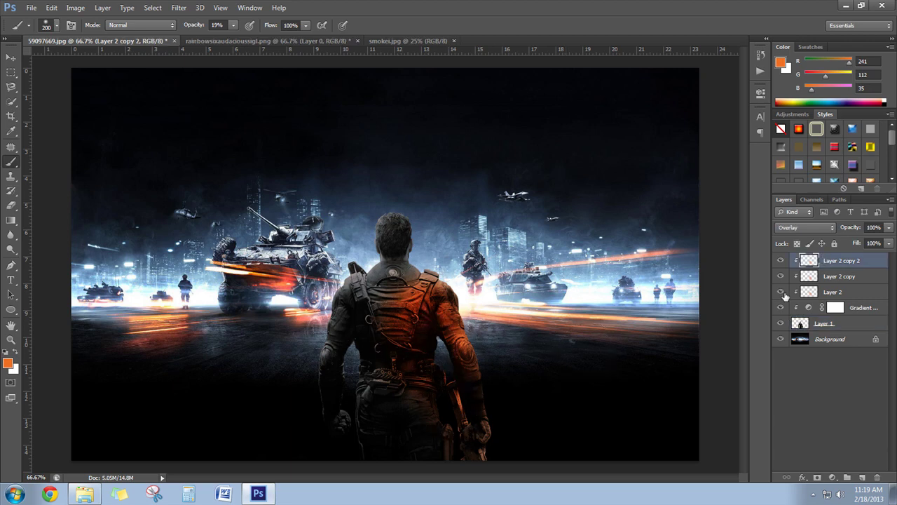
click(864, 477)
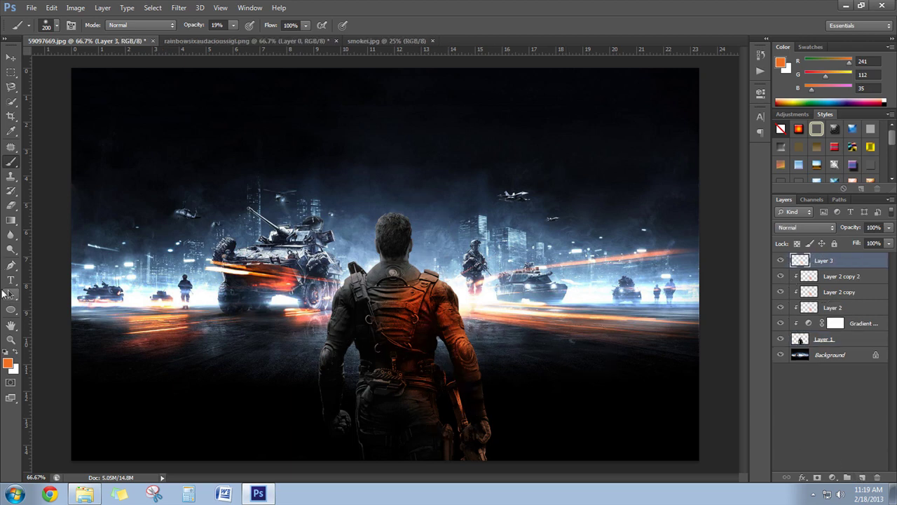
click(8, 362)
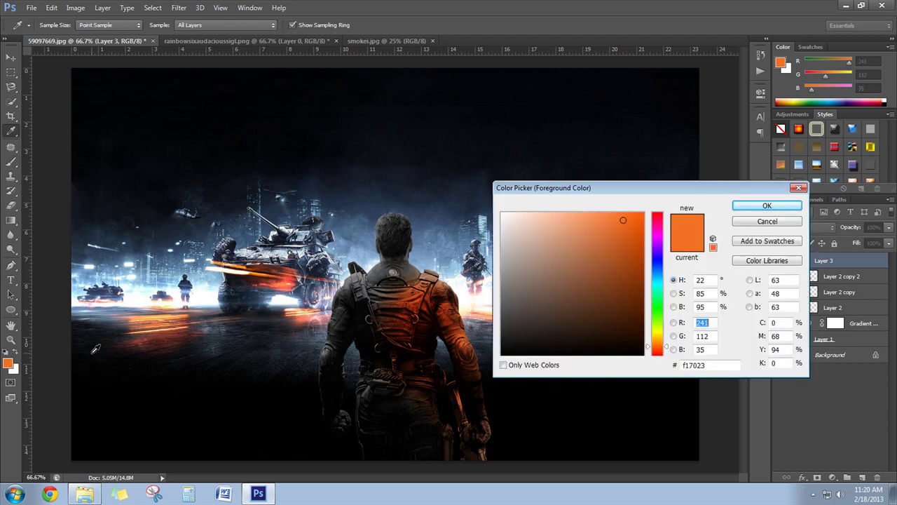
click(659, 335)
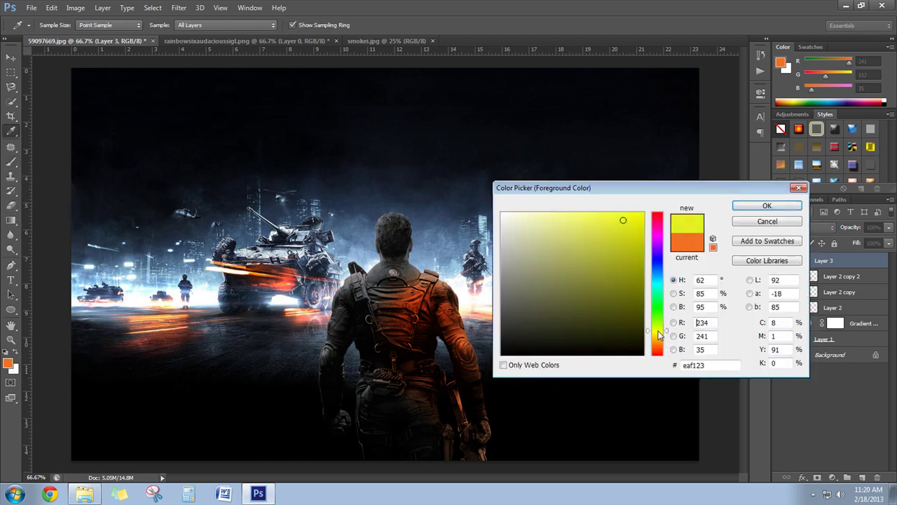
drag(659, 335, 659, 338)
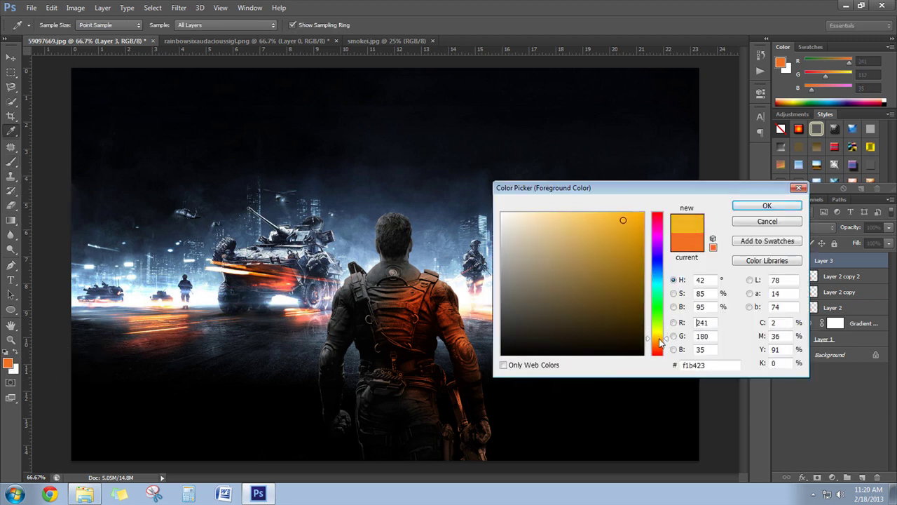
drag(604, 224, 595, 220)
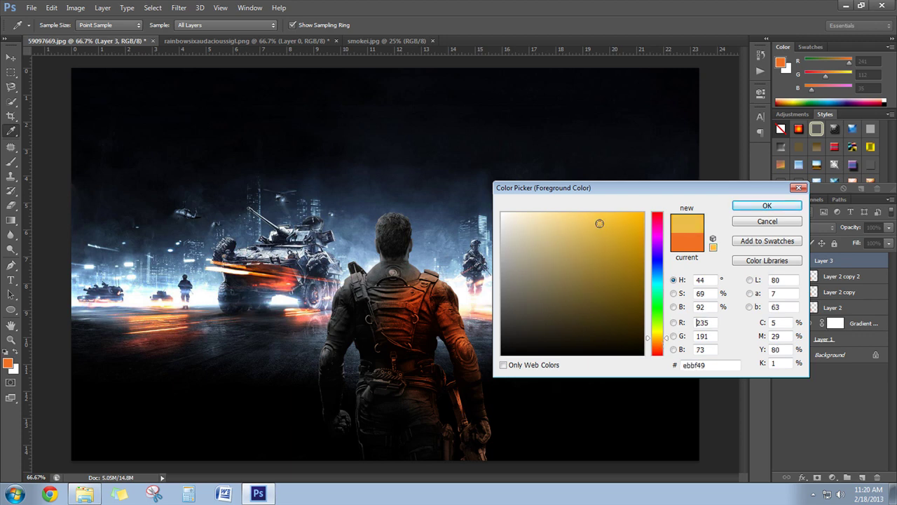
click(744, 207)
- Paint a 150 px glow on the soldier's back, clip Layer 3 below, and blend it Overlay
key(b)
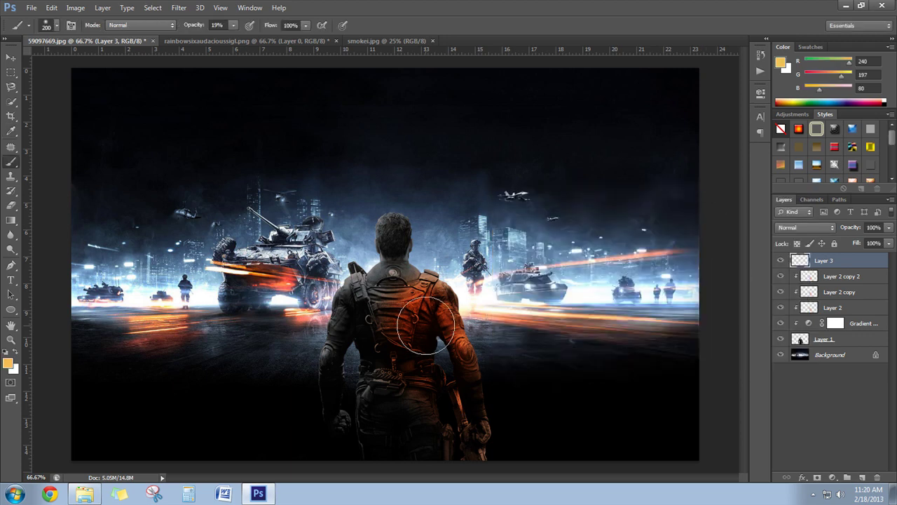
key(bracketleft)
key(bracketleft)
mouse_move(418, 330)
mouse_down()
mouse_move(433, 349)
mouse_move(433, 320)
mouse_move(421, 333)
mouse_up()
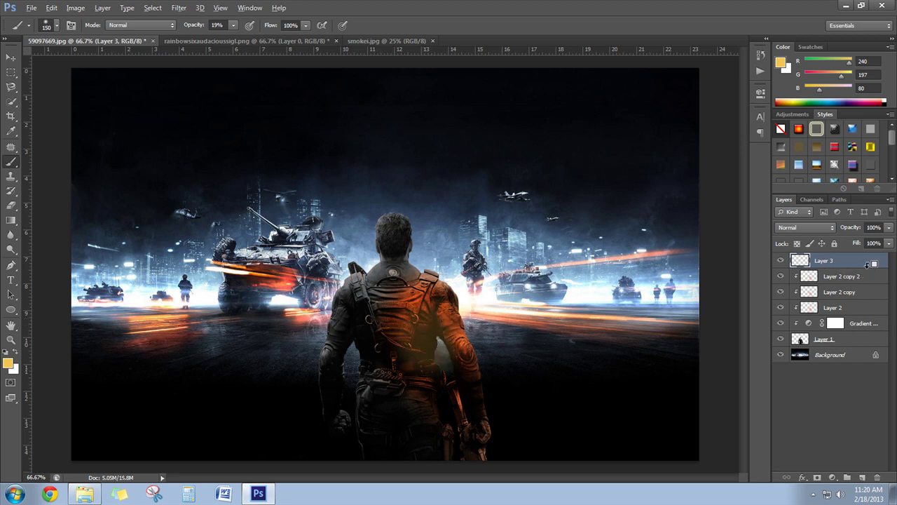
key(alt)
key(alt)
alt+click(868, 265)
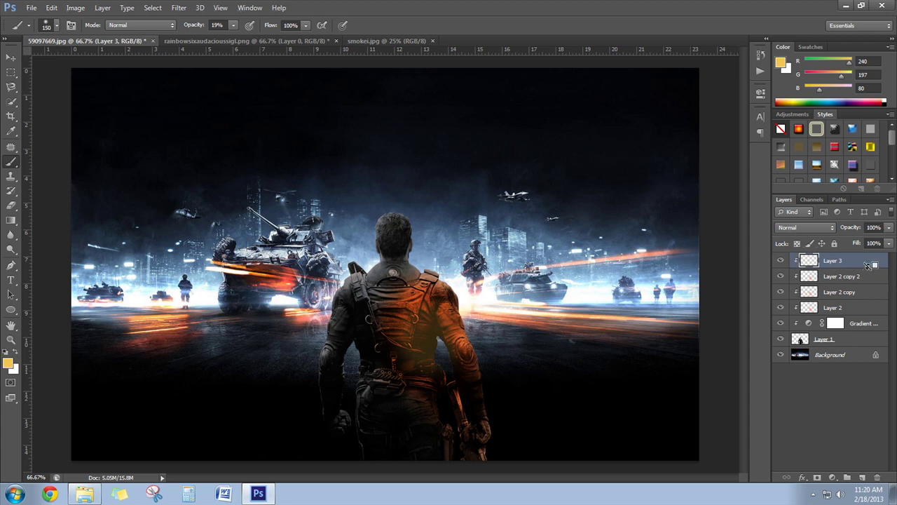
click(799, 228)
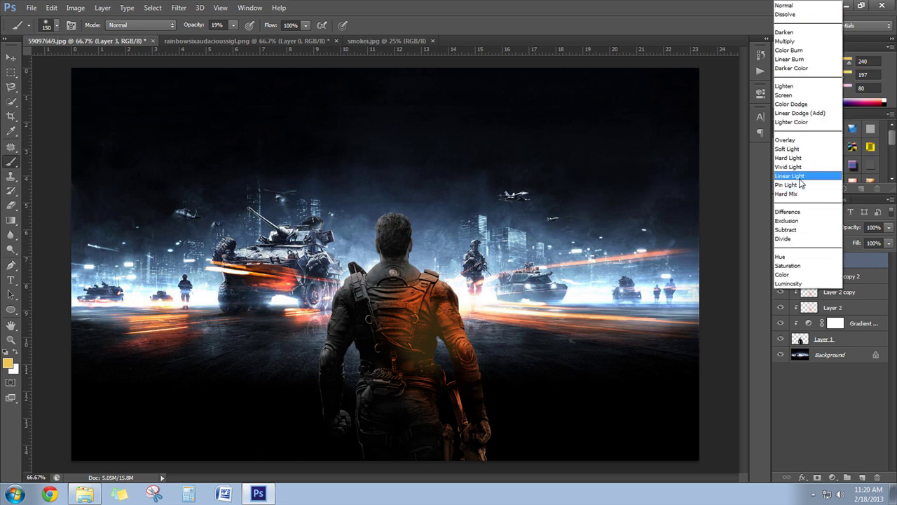
click(803, 141)
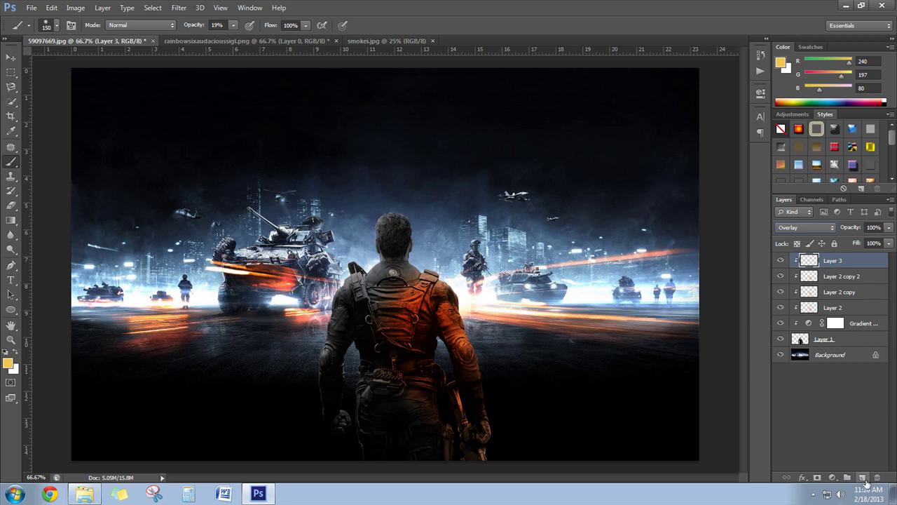
- Add an empty Layer 4 and try a gradient overlay on it at scale 150
click(863, 477)
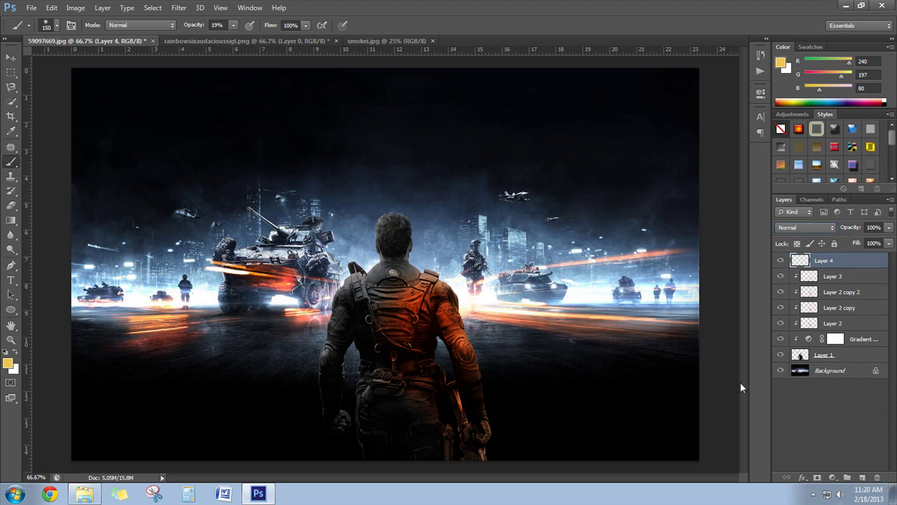
click(805, 477)
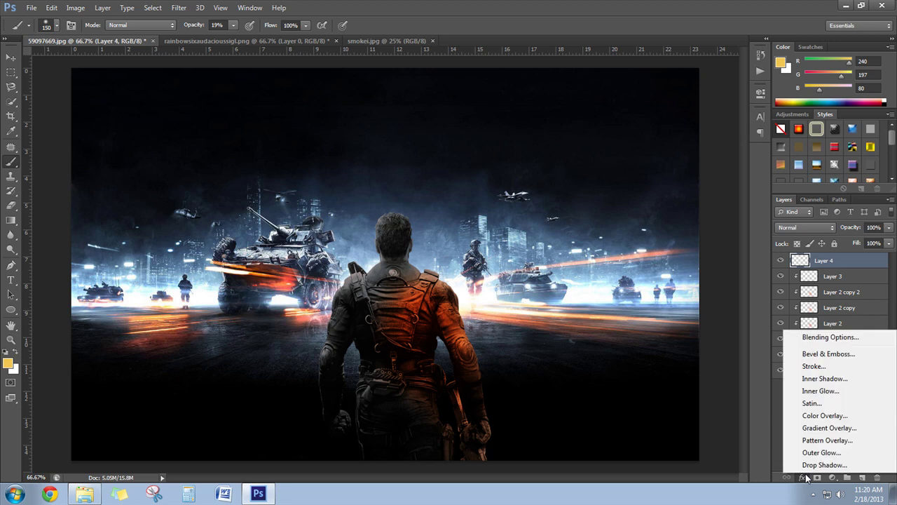
click(804, 428)
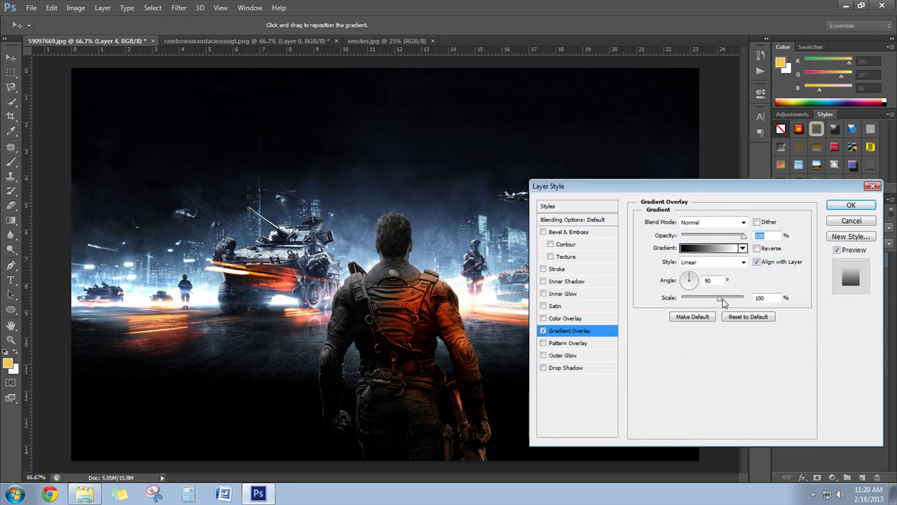
mouse_move(719, 299)
mouse_down()
mouse_move(751, 299)
mouse_move(726, 301)
mouse_up()
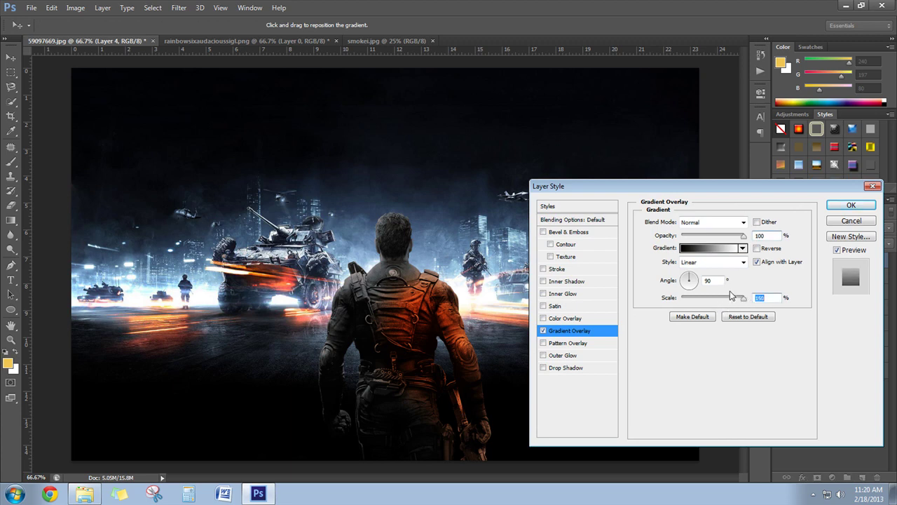
click(844, 206)
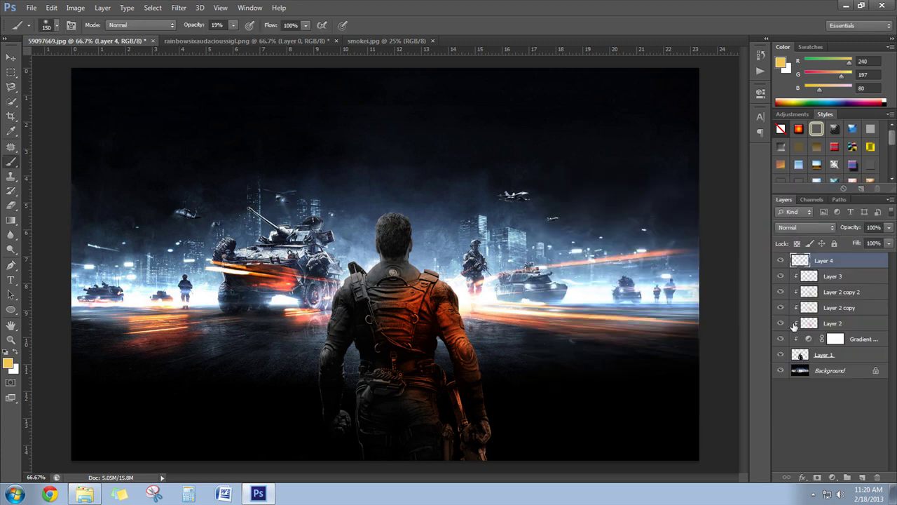
- Give the soldier's Layer 1 a Multiply gradient overlay at roughly 65-70% opacity
click(830, 358)
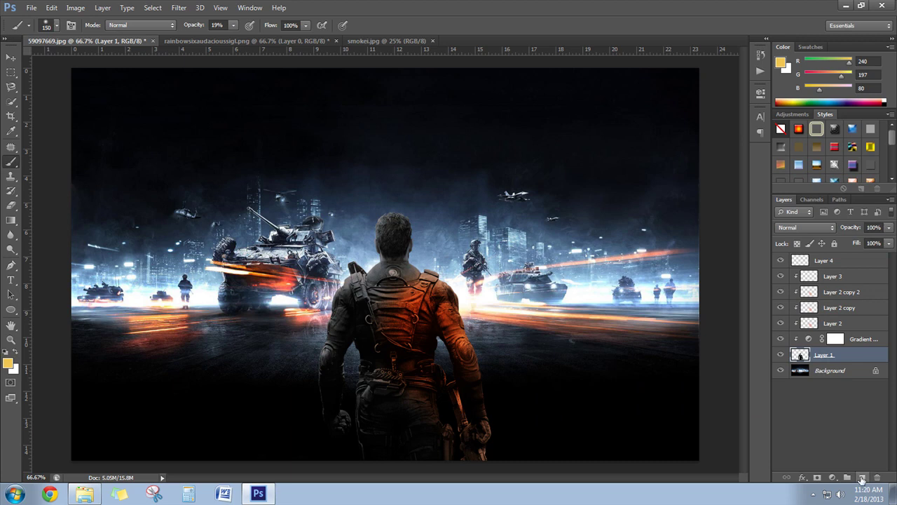
click(817, 477)
click(803, 477)
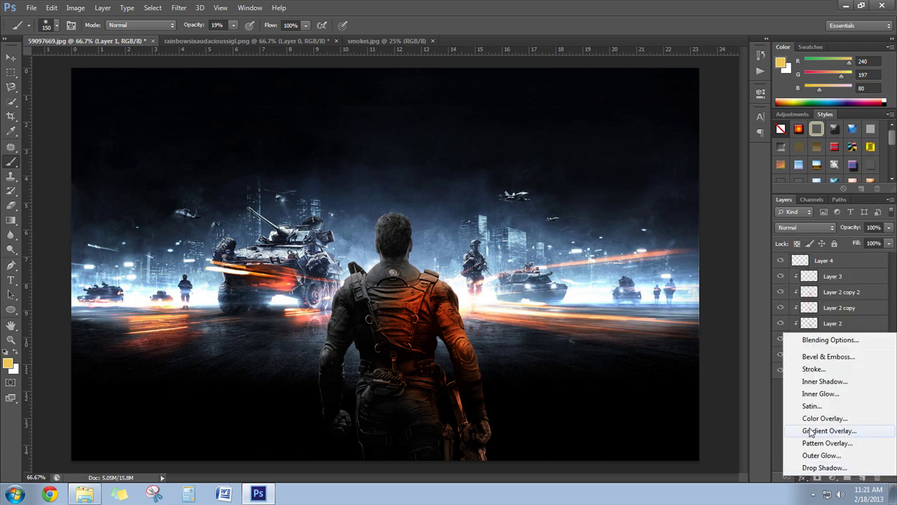
click(810, 431)
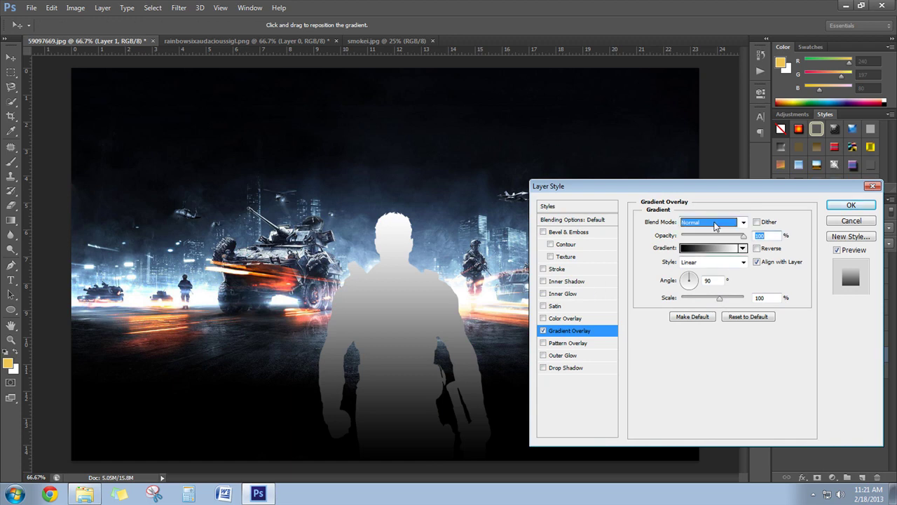
click(715, 223)
click(708, 44)
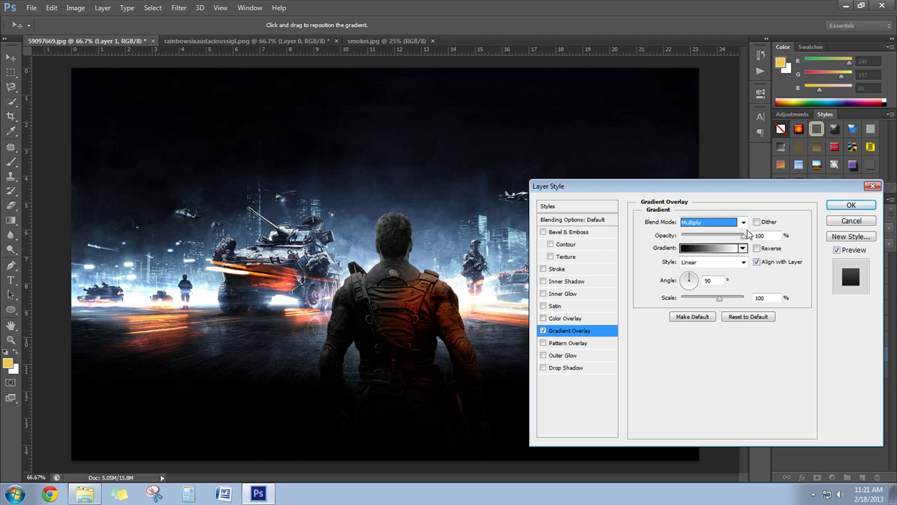
drag(744, 237, 725, 239)
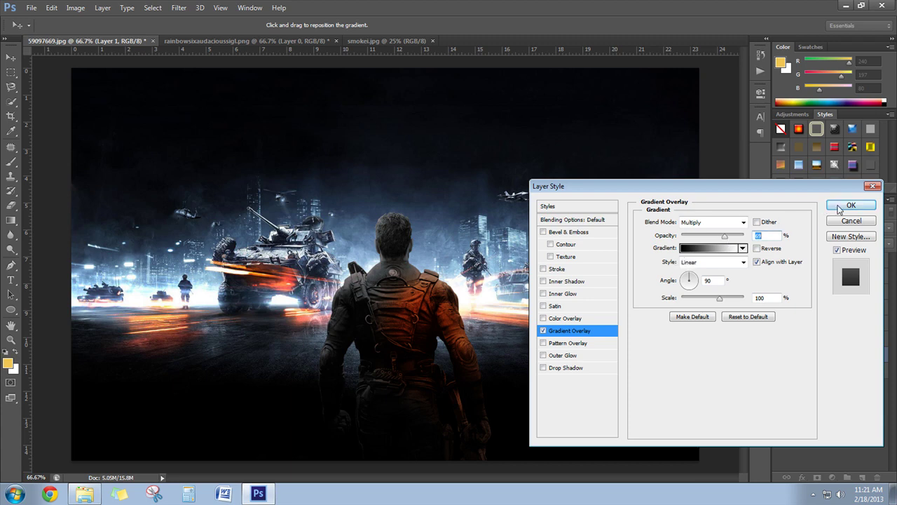
- Confirm the soldier's gradient overlay and select the empty Layer 4
click(840, 209)
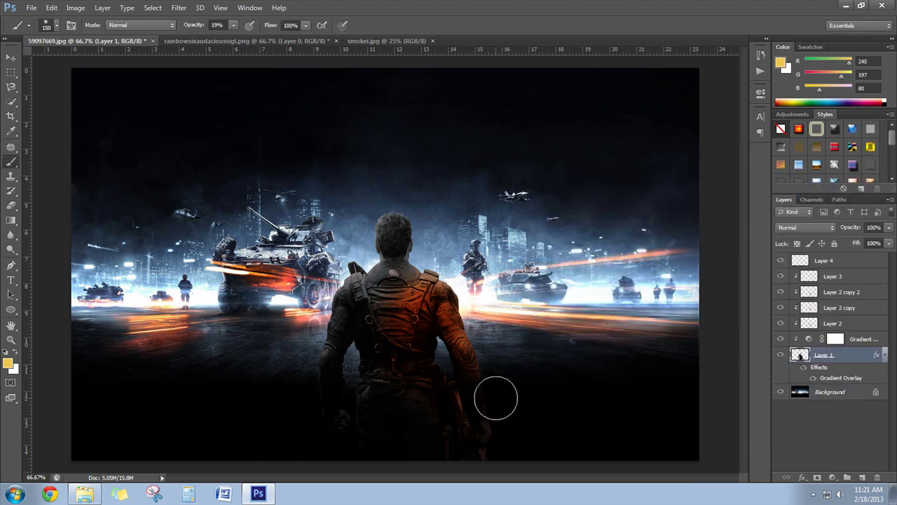
click(823, 262)
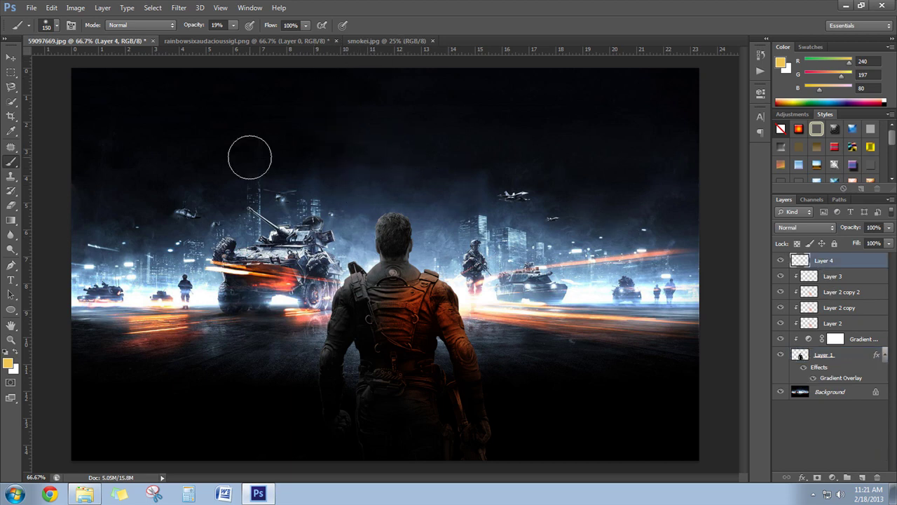
click(32, 8)
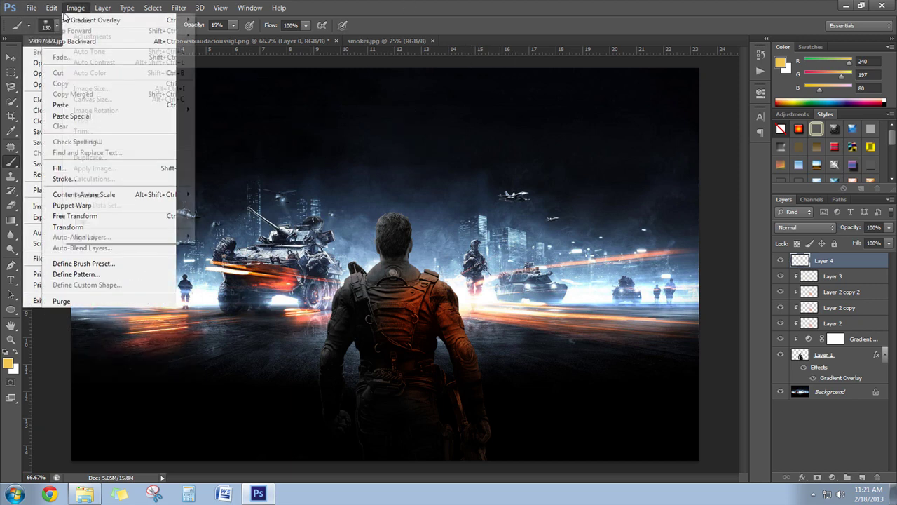
click(5, 160)
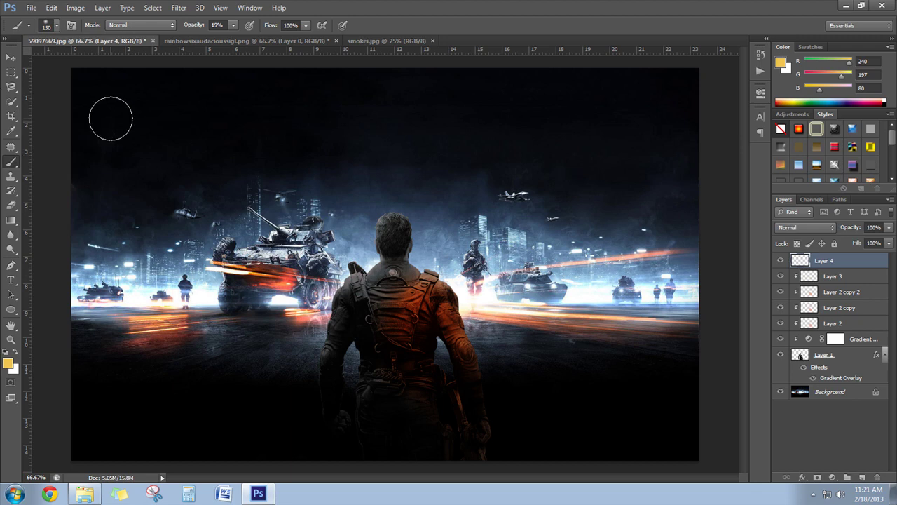
- Paint a soft golden top-centre sky glow with a 473 px, 0% hardness, 40% opacity brush
click(56, 26)
drag(89, 61, 114, 61)
drag(19, 90, 14, 89)
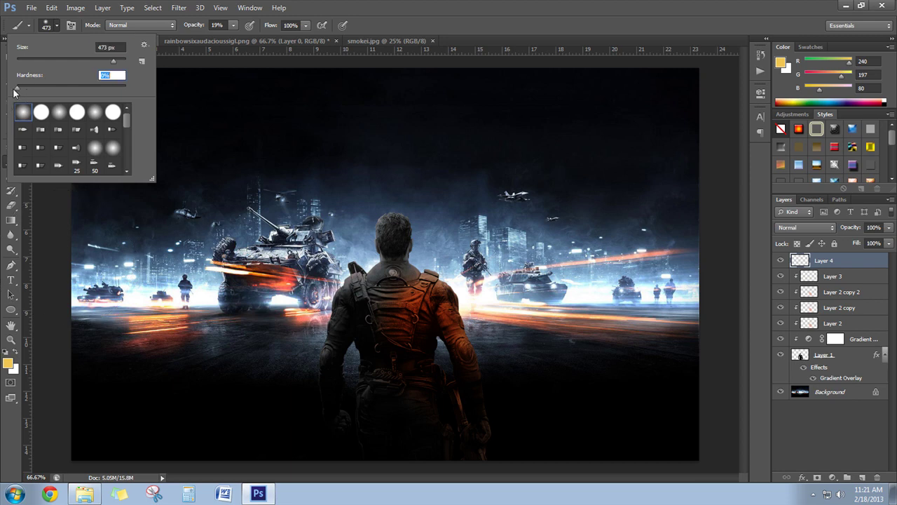
click(422, 24)
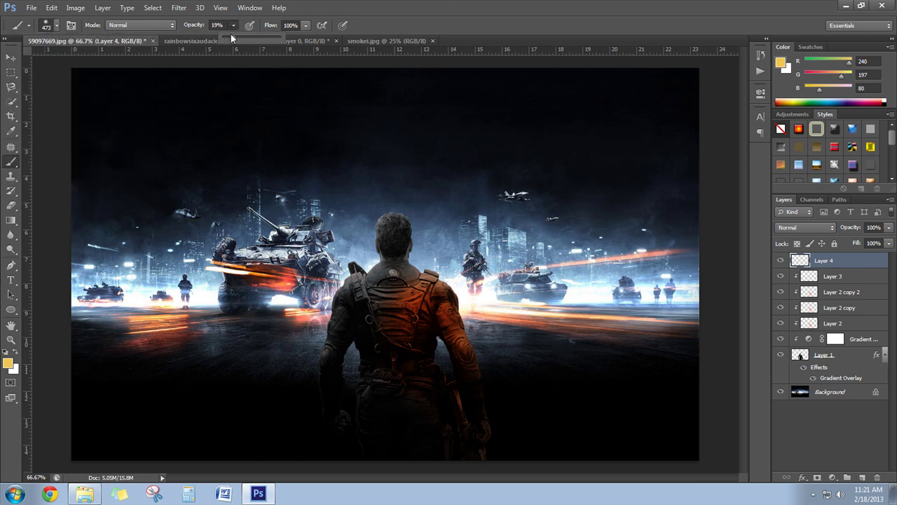
drag(231, 34, 246, 38)
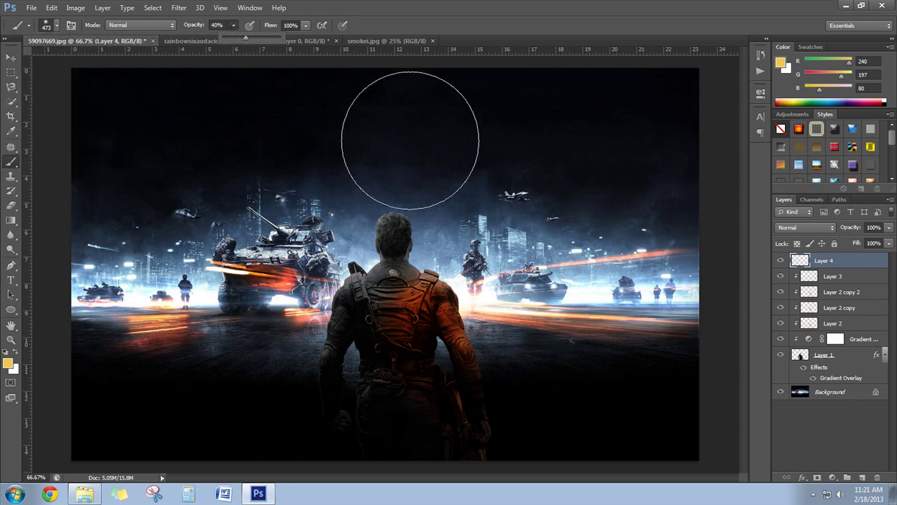
drag(395, 90, 460, 128)
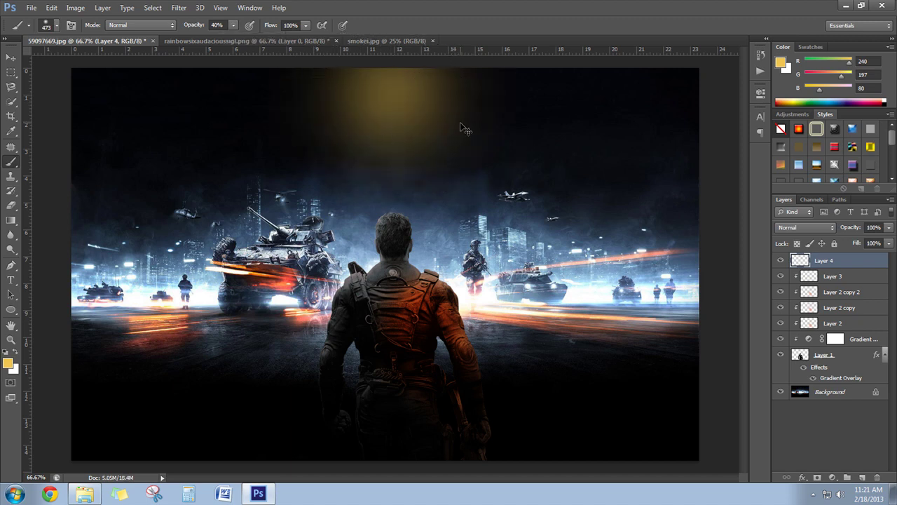
- Replace the golden sky glow with a pure white glow above and behind the soldier's head
key(ctrl+z)
click(8, 363)
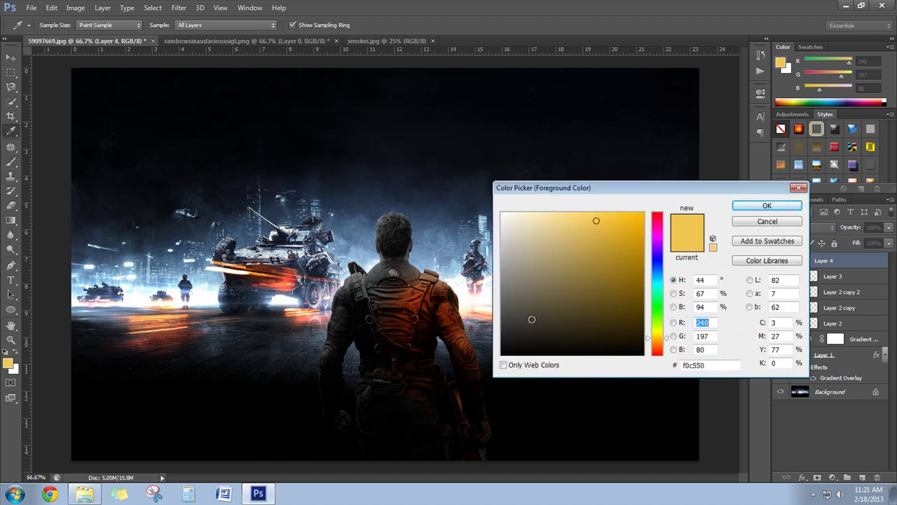
drag(531, 319, 509, 200)
click(741, 208)
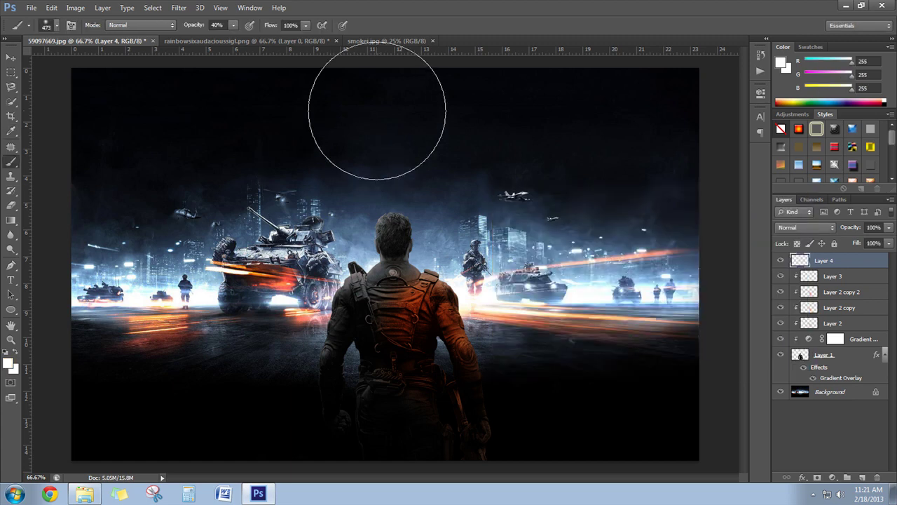
drag(376, 80, 405, 106)
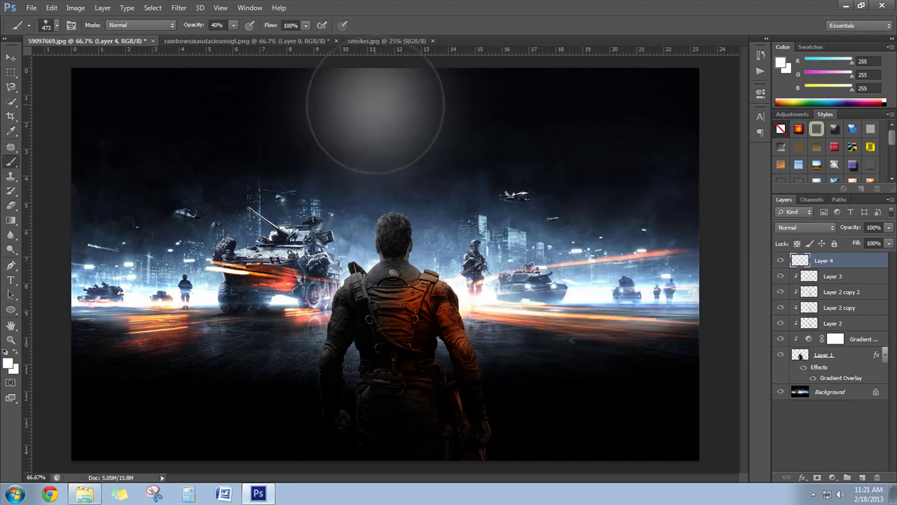
click(422, 110)
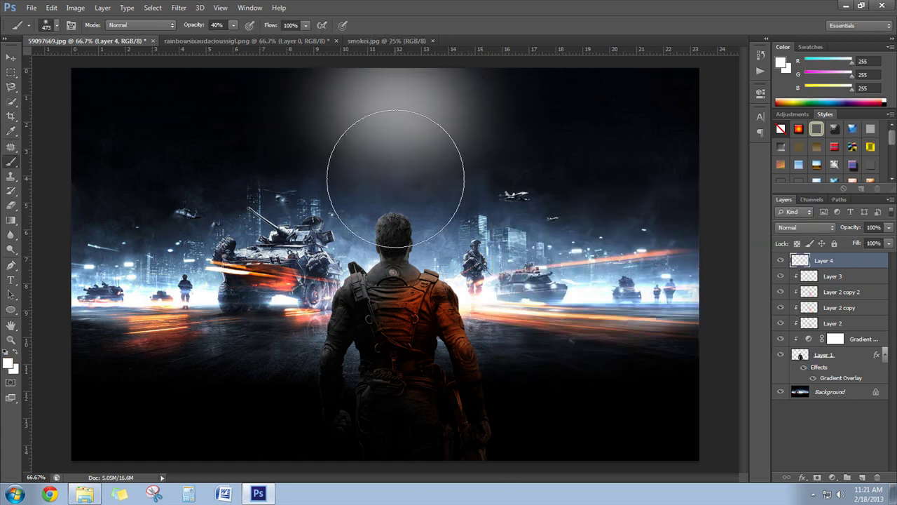
click(393, 175)
- Set Layer 4's white glow to Screen blending at about 49% opacity
click(806, 227)
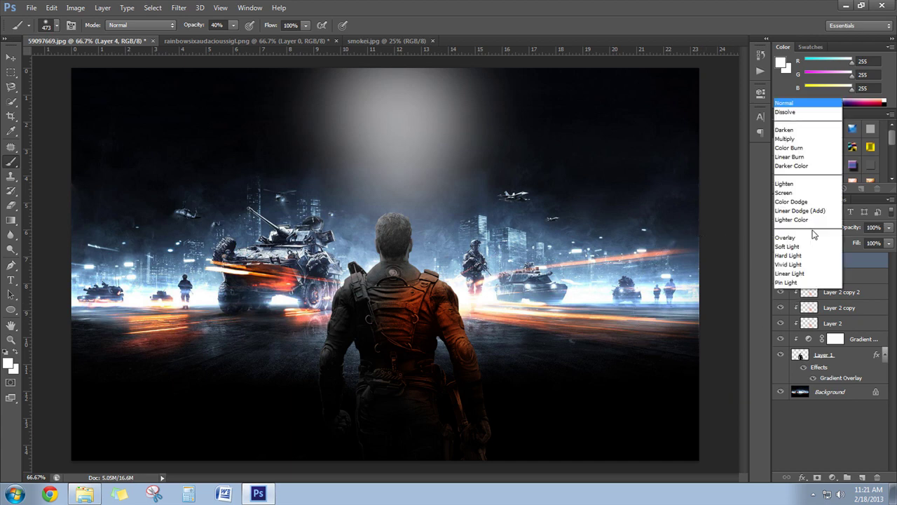
click(796, 33)
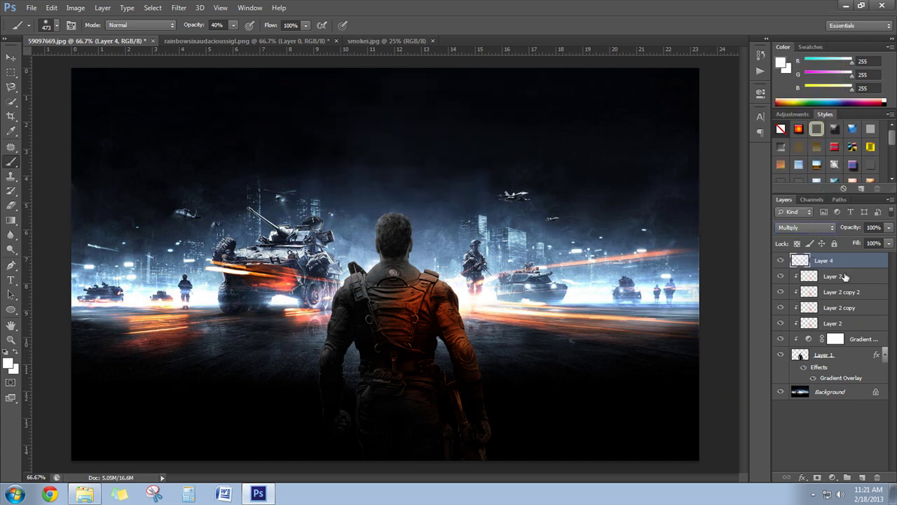
click(820, 227)
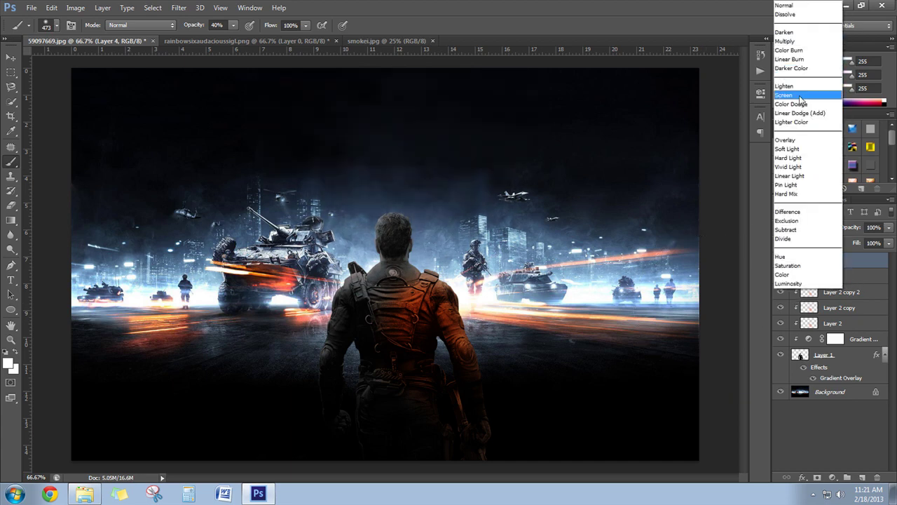
click(800, 95)
click(888, 227)
drag(886, 241, 859, 241)
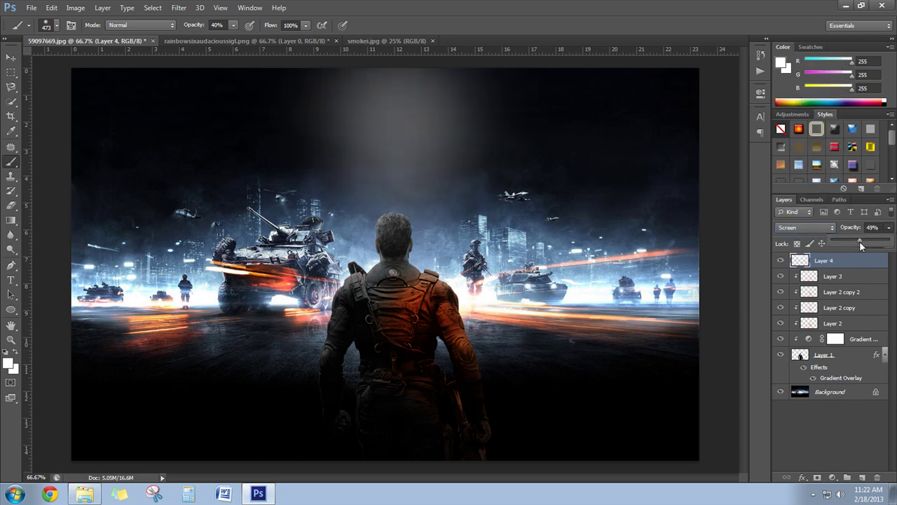
- Duplicate the glow layer and shift the copy left across the sky
key(ctrl+j)
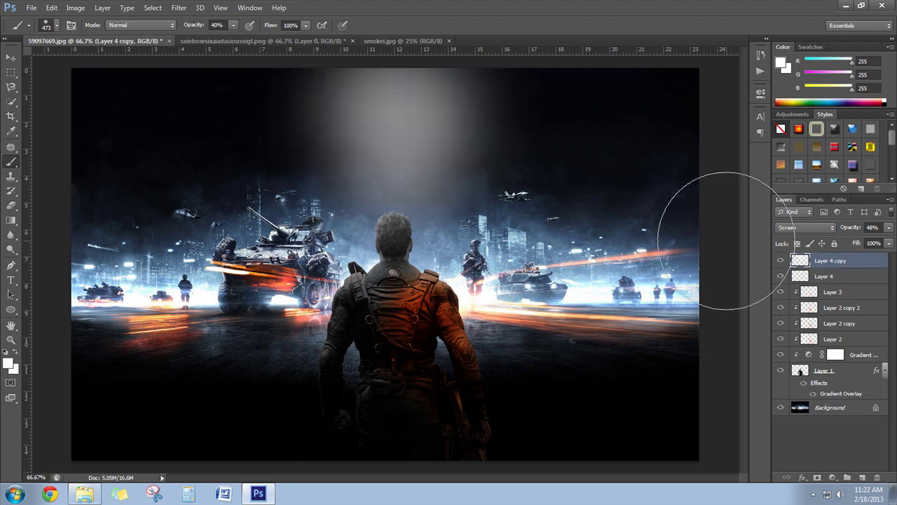
click(11, 57)
drag(381, 118, 453, 117)
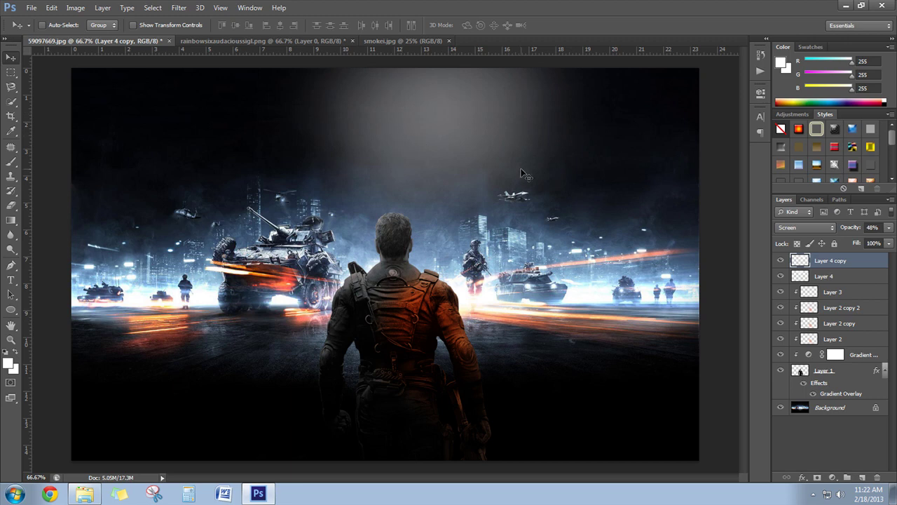
mouse_move(522, 173)
mouse_down()
mouse_move(305, 148)
mouse_move(316, 156)
mouse_move(499, 146)
mouse_up()
- Merge both glow layers into one and set its opacity to 58%
shift+click(857, 293)
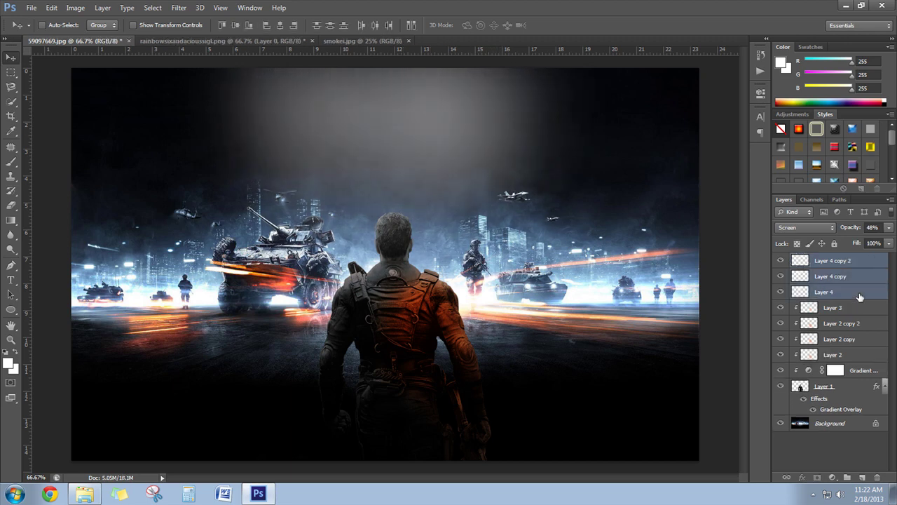
right_click(843, 286)
click(736, 306)
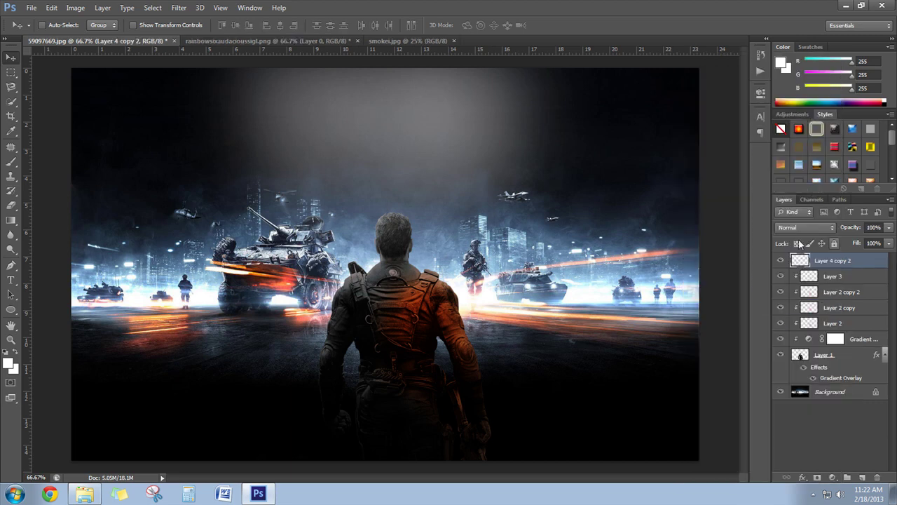
click(889, 228)
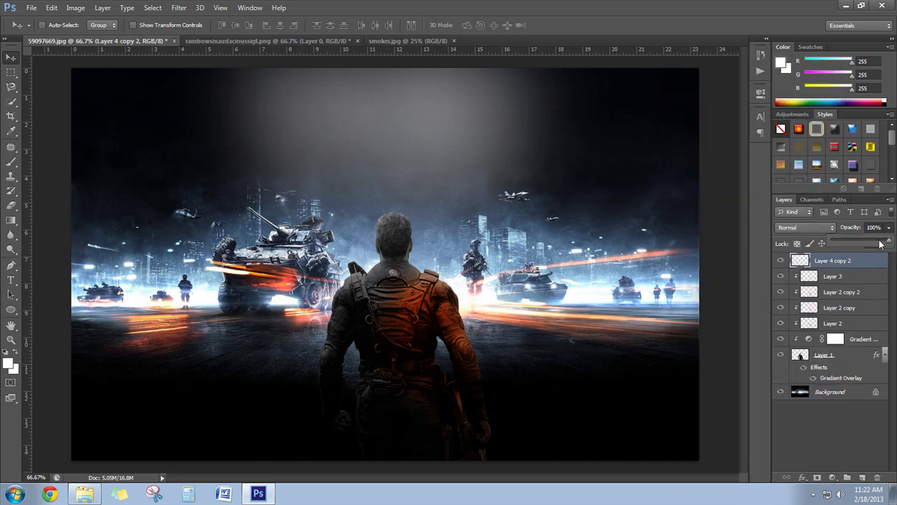
drag(882, 243, 872, 244)
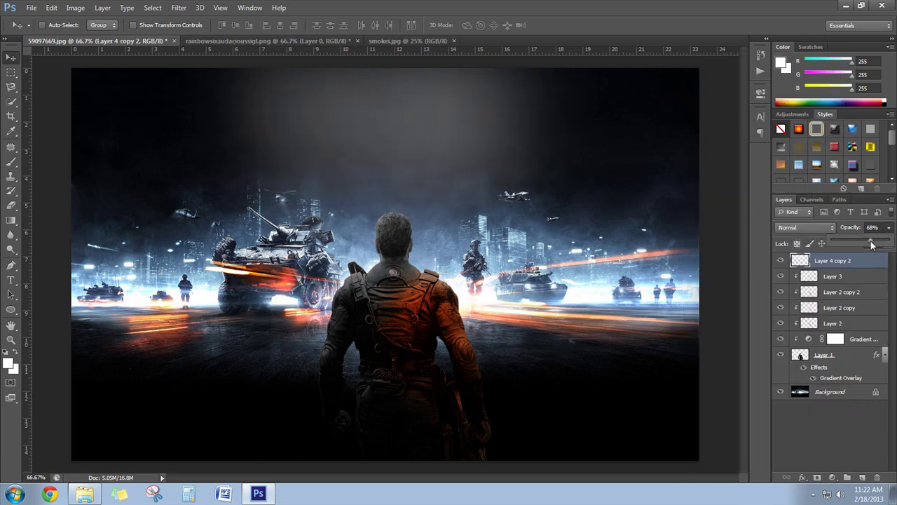
drag(869, 243, 865, 244)
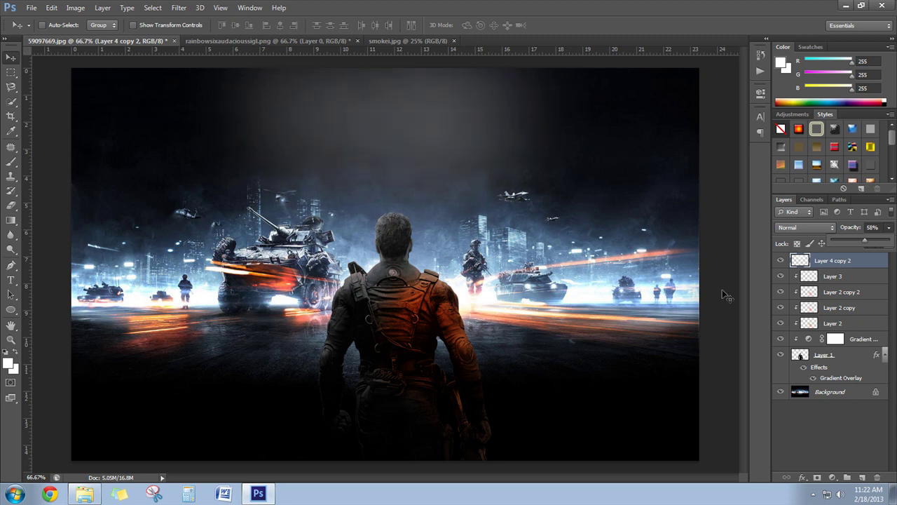
click(803, 287)
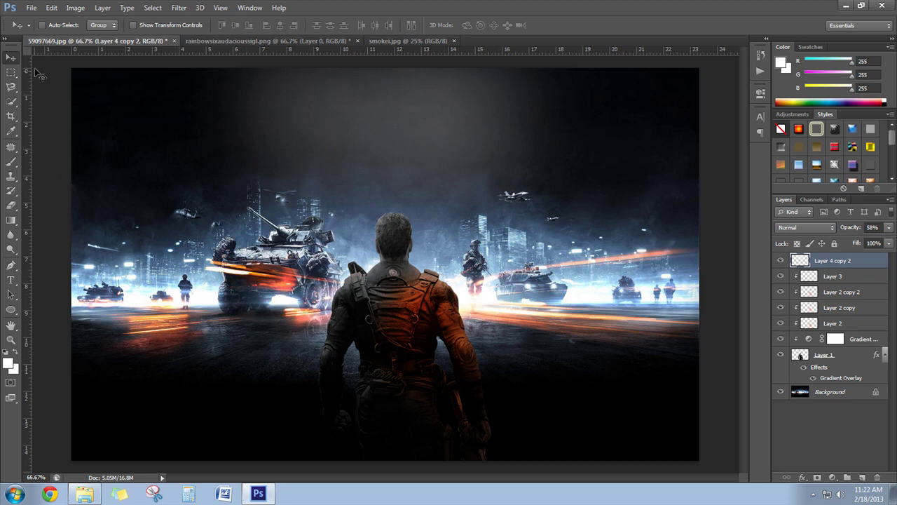
click(31, 7)
- Select the whole smokei.jpg smoke image and return to the 59097669.jpg battle scene
click(421, 40)
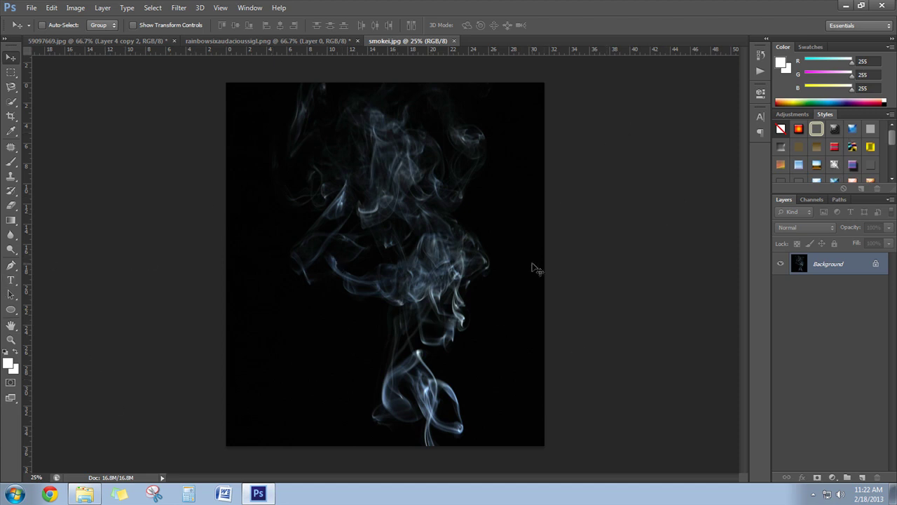
key(ctrl+a)
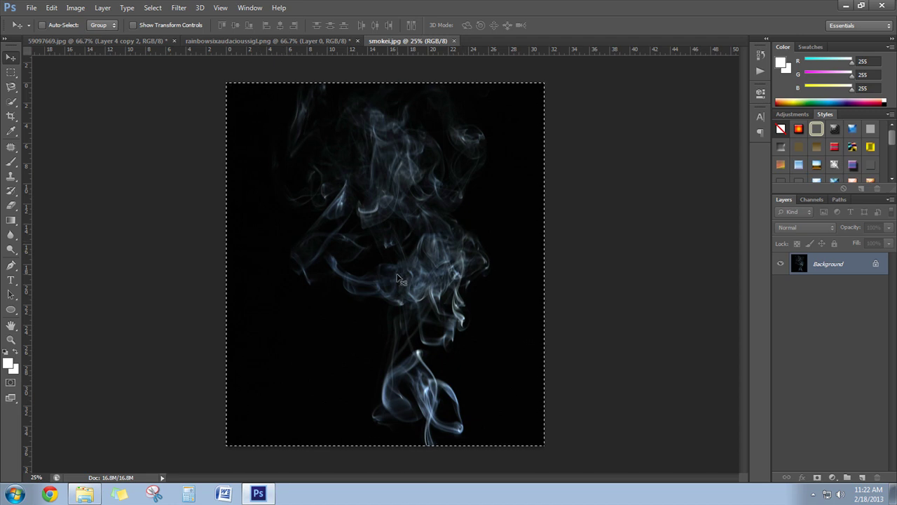
click(120, 41)
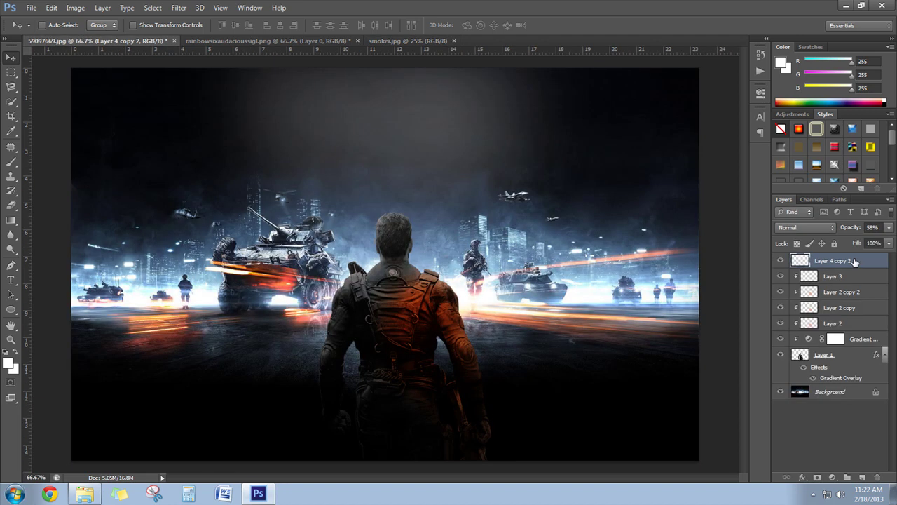
- Paste the smoke as a new layer and scale it down sharply toward the canvas centre
key(ctrl+v)
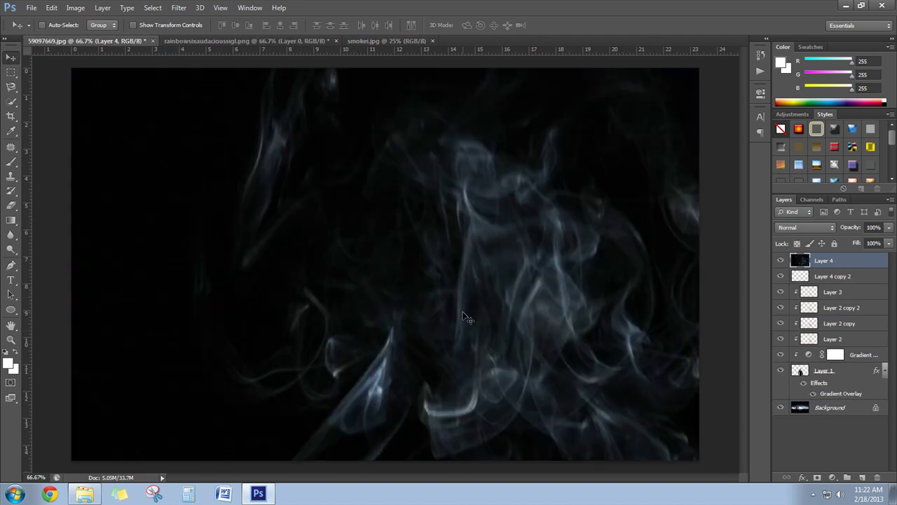
key(ctrl+t)
mouse_move(119, 96)
mouse_down()
mouse_move(300, 140)
mouse_move(235, 131)
mouse_move(449, 372)
mouse_up()
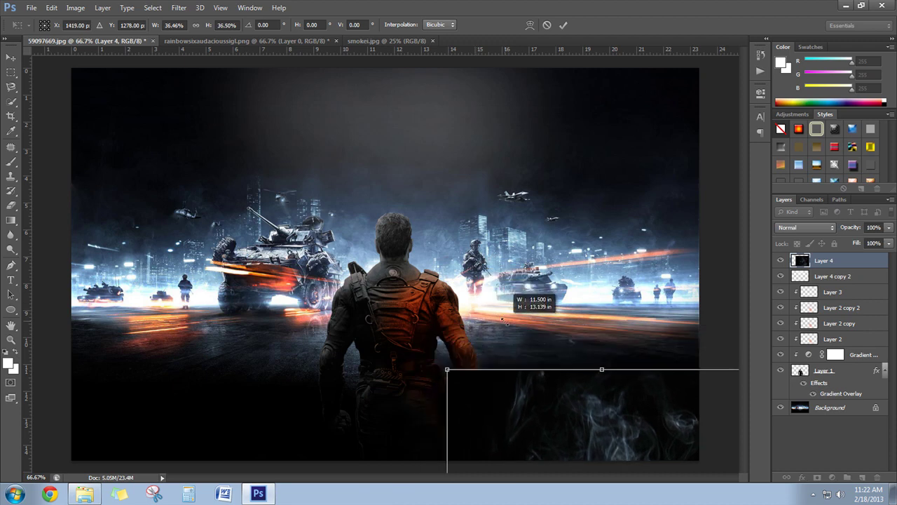
mouse_move(549, 426)
mouse_down()
mouse_move(370, 175)
mouse_move(374, 191)
mouse_up()
drag(305, 104, 544, 372)
drag(578, 410, 445, 279)
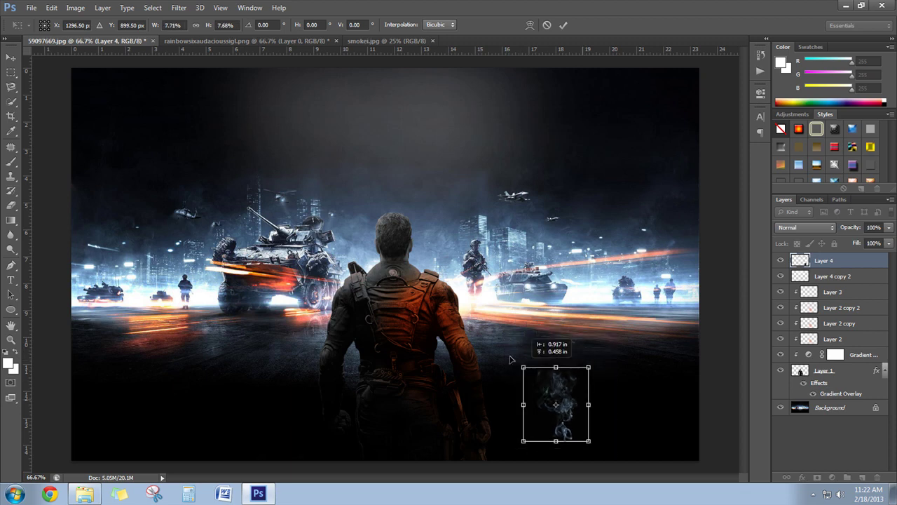
- Blend the smoke in Screen mode and commit it as a small wisp beside the soldier's head
click(810, 227)
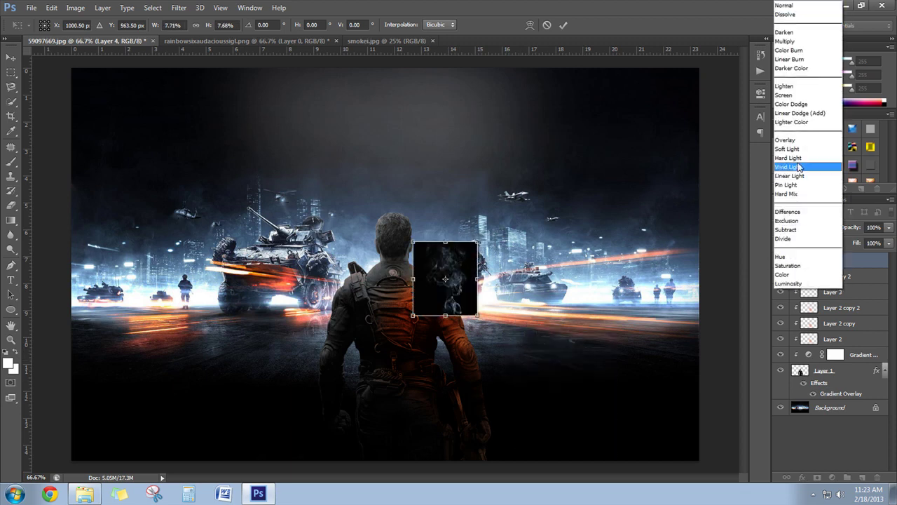
click(784, 95)
drag(455, 302, 363, 279)
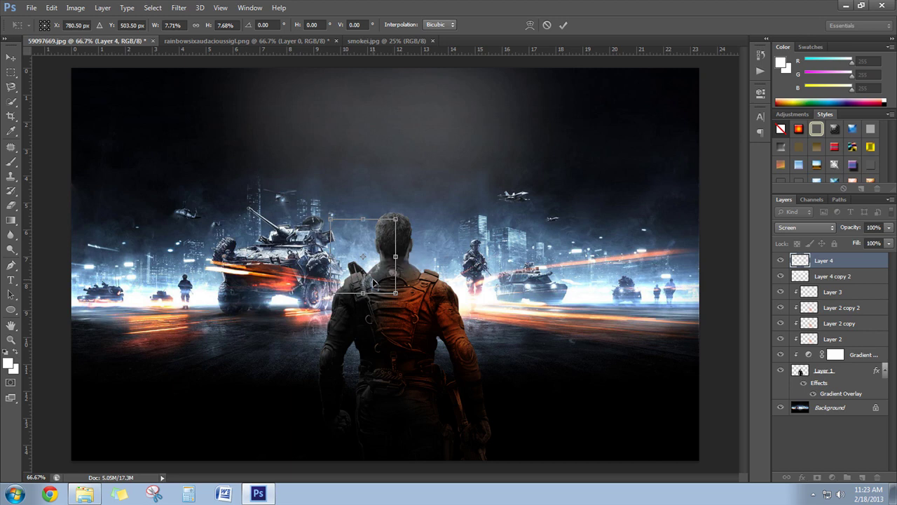
drag(396, 220, 382, 235)
mouse_move(361, 289)
mouse_down()
mouse_move(449, 272)
mouse_move(441, 278)
mouse_up()
key(Return)
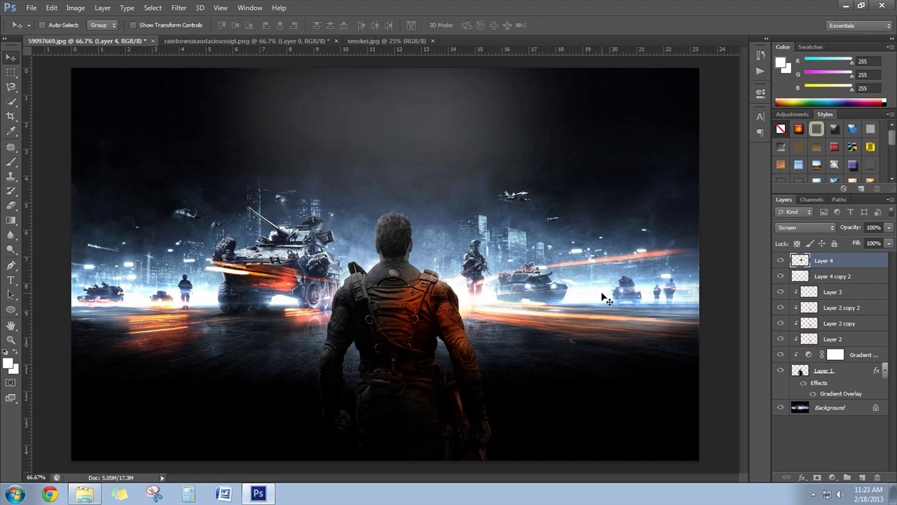
- Place a copy of the smoke wisp above the soldier's head and give it a layer mask
scroll(410, 276, up, 3)
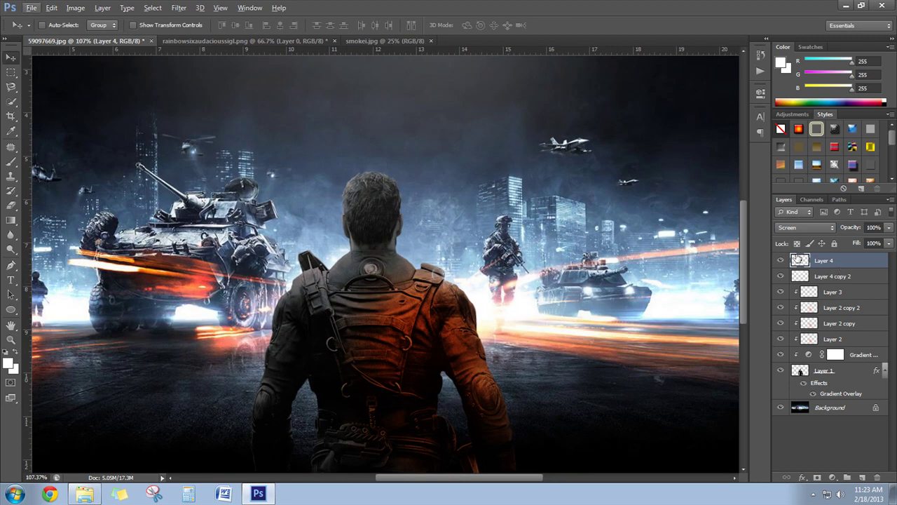
mouse_move(468, 261)
mouse_down()
mouse_move(468, 401)
mouse_move(492, 212)
mouse_move(600, 402)
mouse_move(382, 144)
mouse_up()
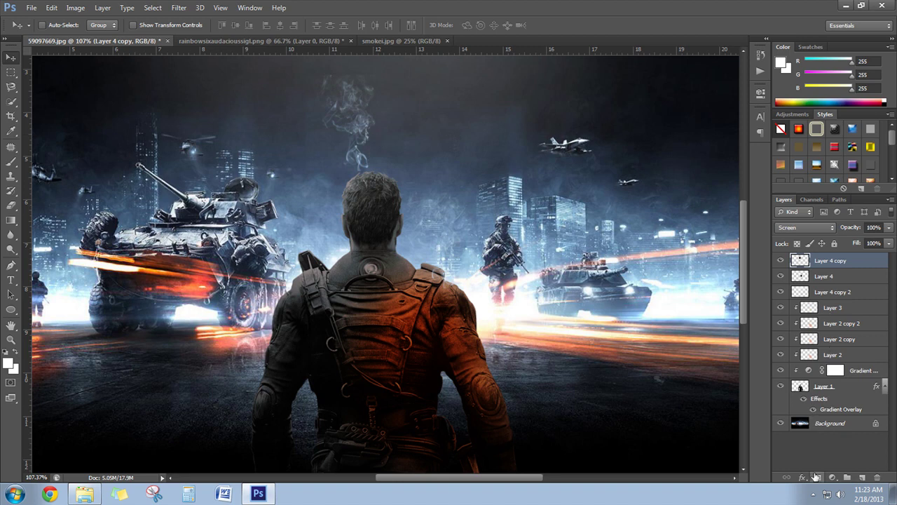
click(815, 476)
- Mask out most of the copied smoke wisps with a soft brush and apply the mask
key(b)
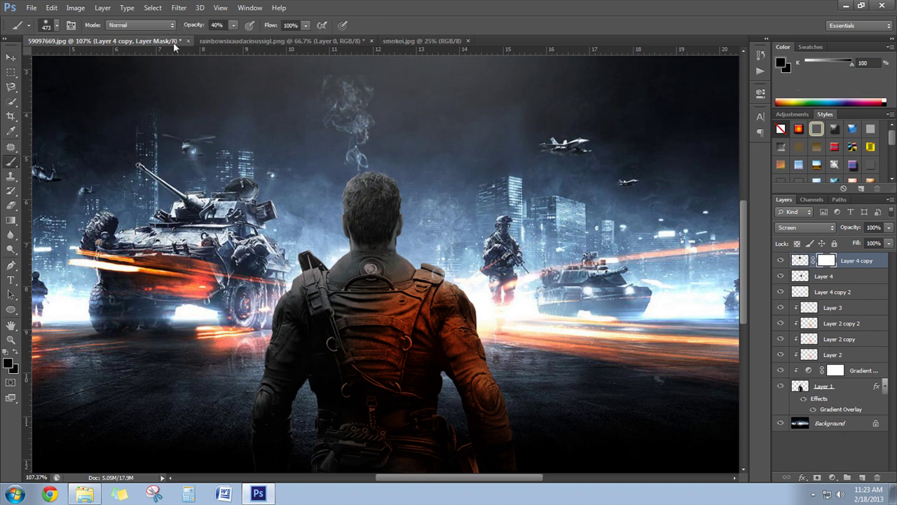
key(bracketleft)
key(bracketleft)
key(bracketleft)
key(bracketleft)
key(bracketleft)
key(bracketleft)
drag(361, 150, 330, 160)
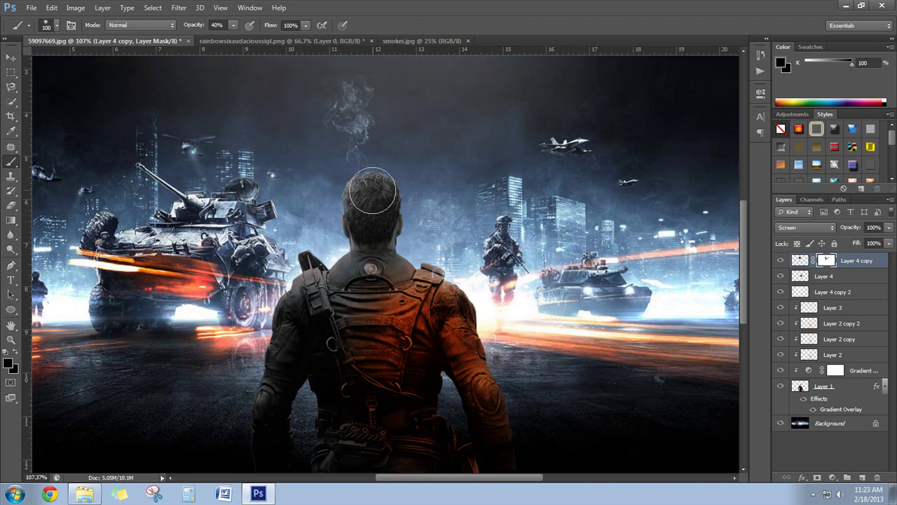
drag(351, 150, 357, 115)
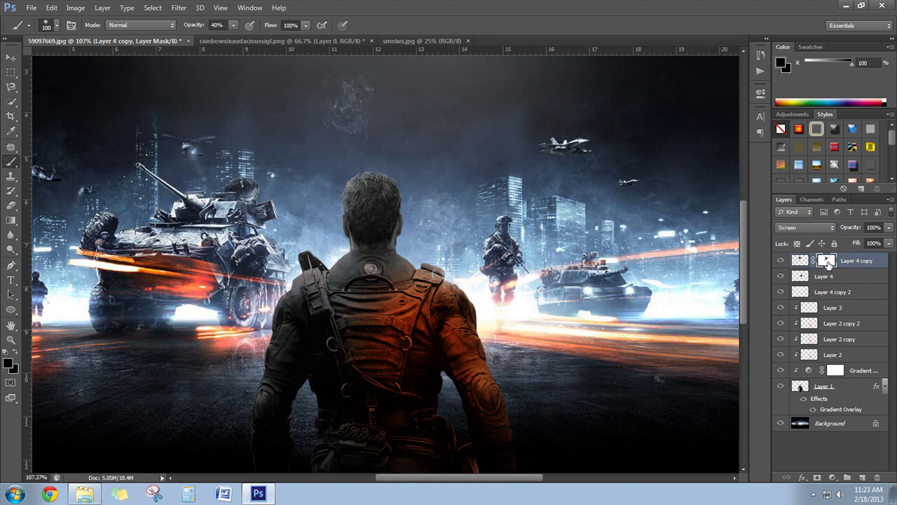
right_click(825, 260)
click(764, 300)
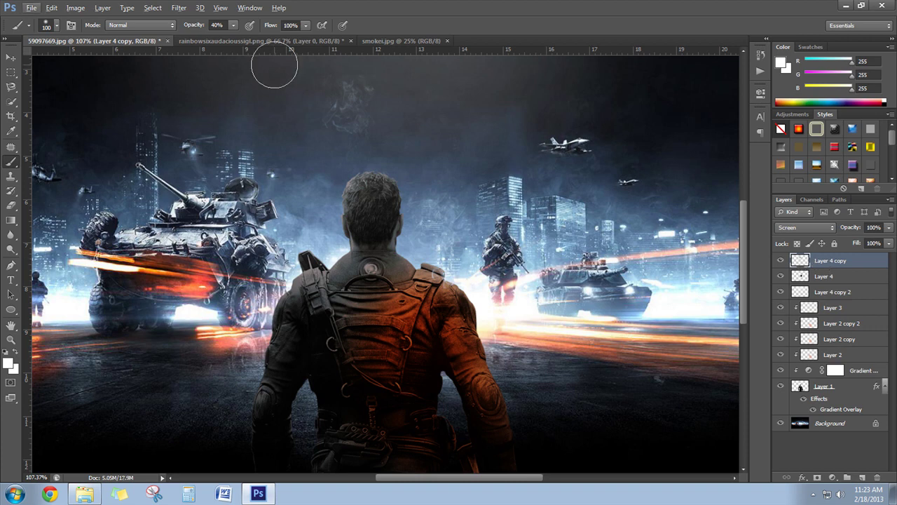
- Scatter two more smoke wisp copies in the sky, reselect the original Layer 4, and zoom out
click(10, 57)
mouse_move(296, 135)
mouse_down()
mouse_move(348, 225)
mouse_move(336, 212)
mouse_up()
key(ctrl+j)
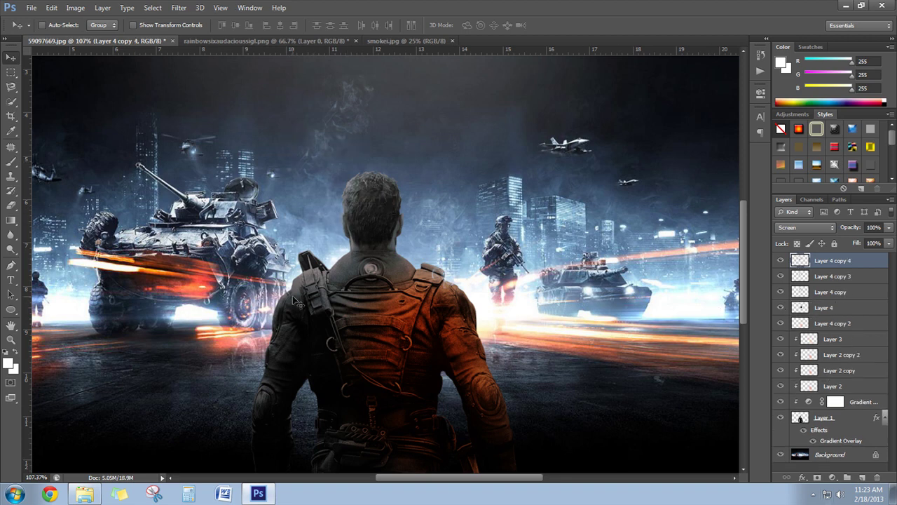
key(alt)
click(811, 323)
click(823, 309)
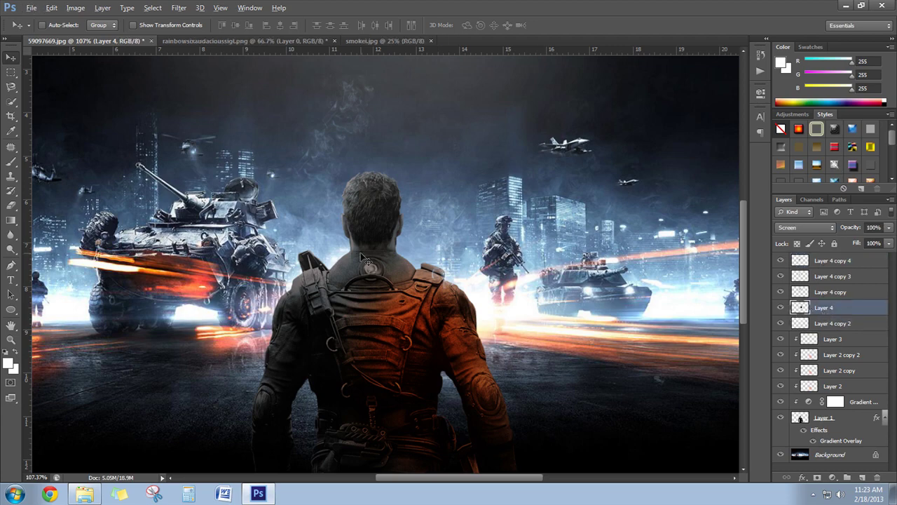
key(ctrl+minus)
key(ctrl+minus)
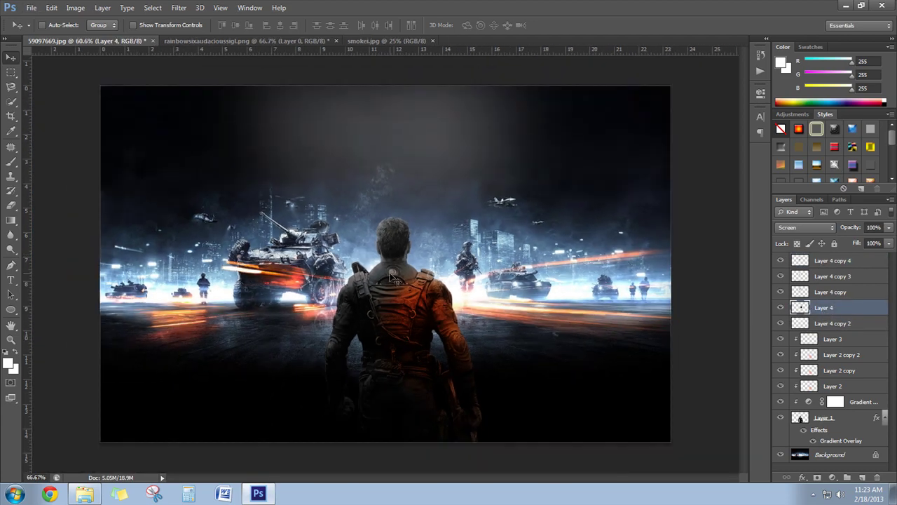